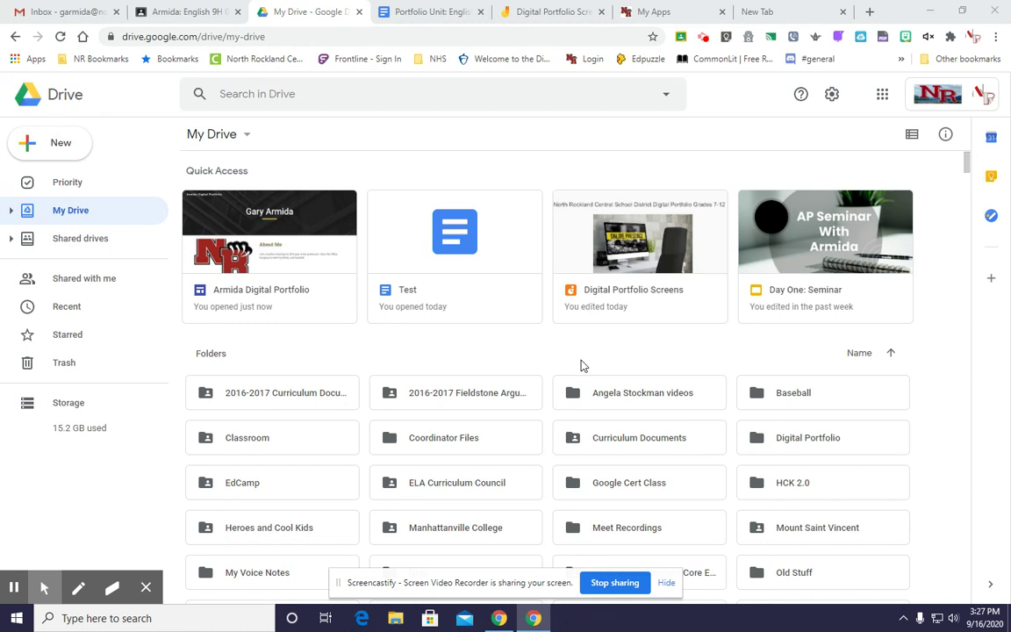
- Open the portfolio site stored in the Digital Portfolio folder for editing
click(809, 447)
double_click(809, 447)
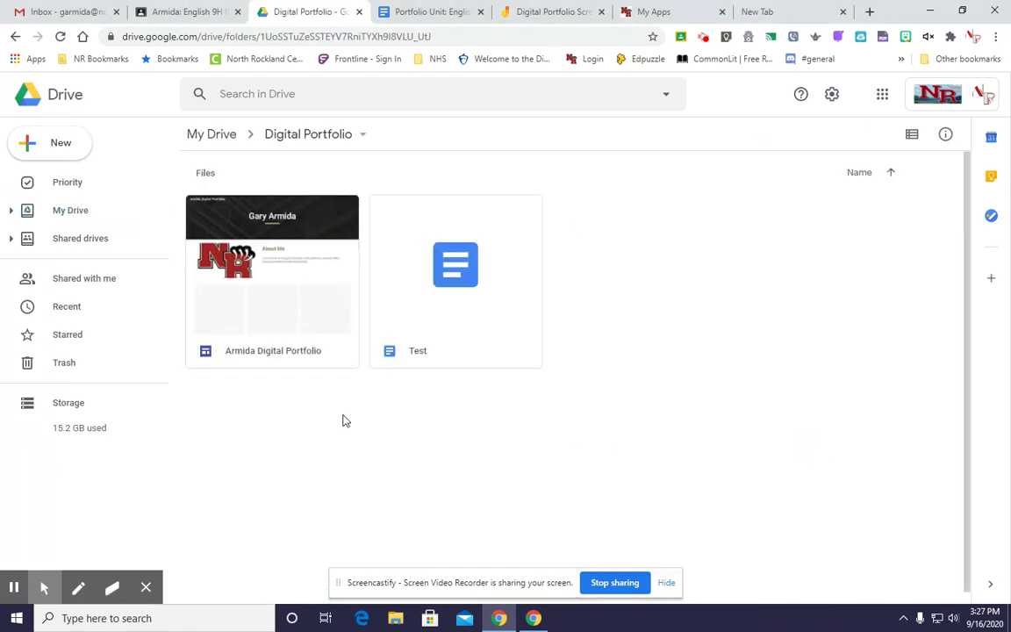
double_click(275, 352)
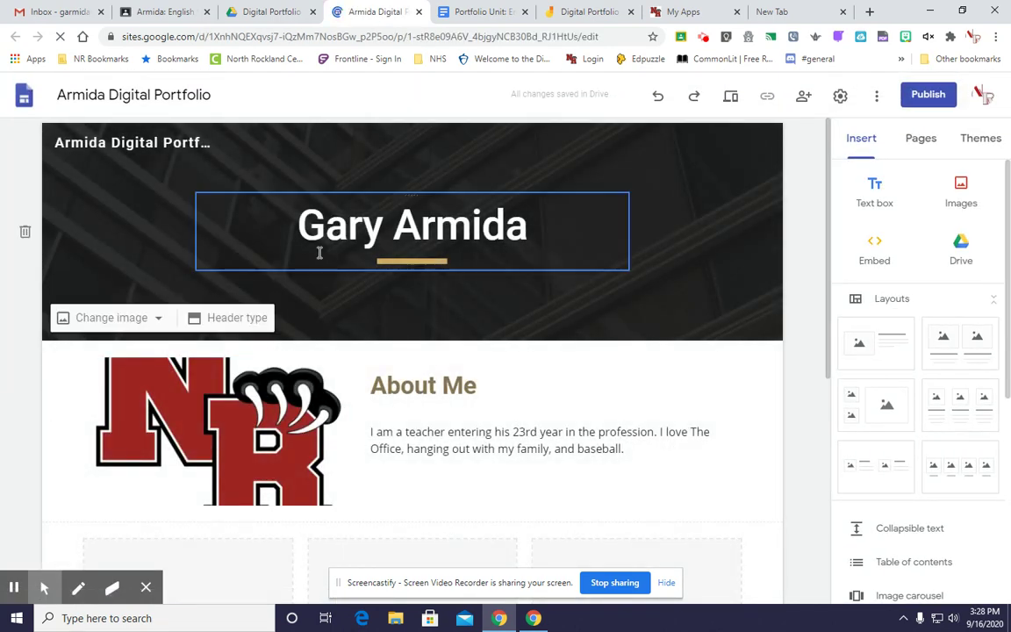
- Fill the empty image placeholder above Clubs and Activities with the NH Seniors picture from Google Drive
scroll(403, 405, down, 3)
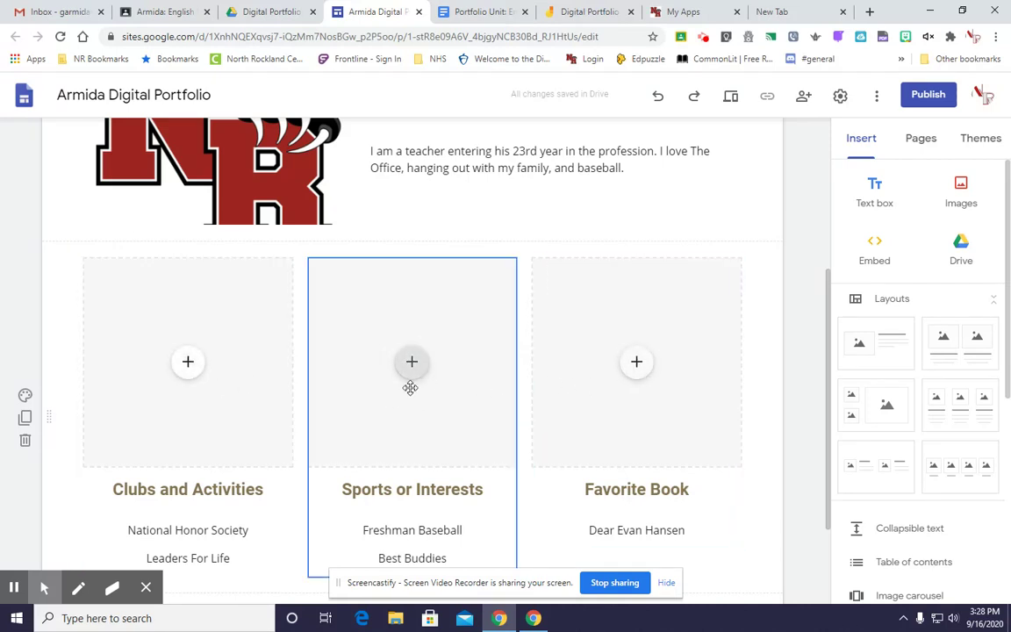
click(187, 365)
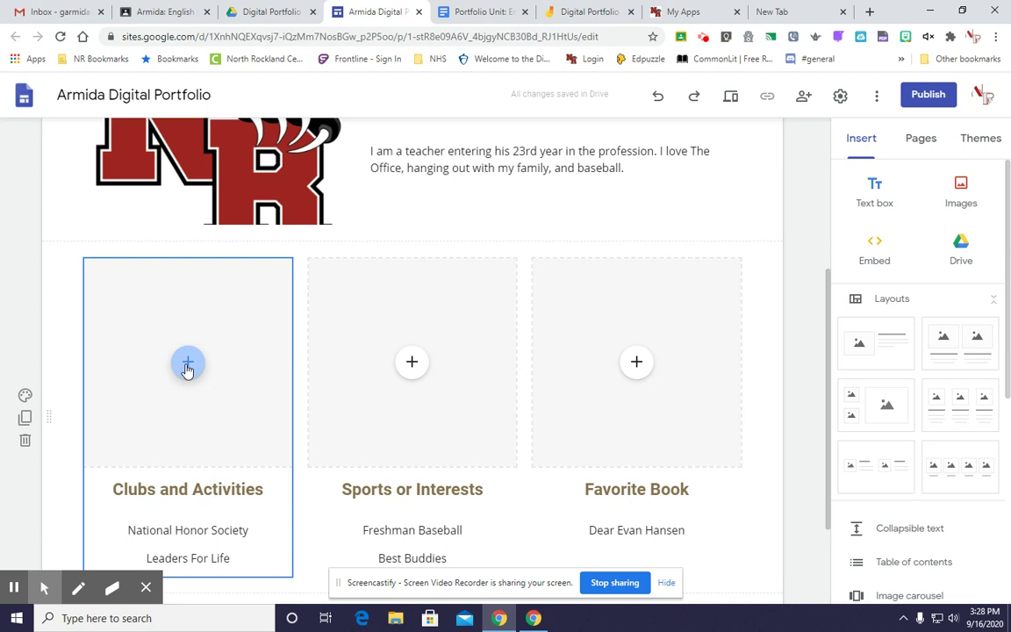
click(187, 367)
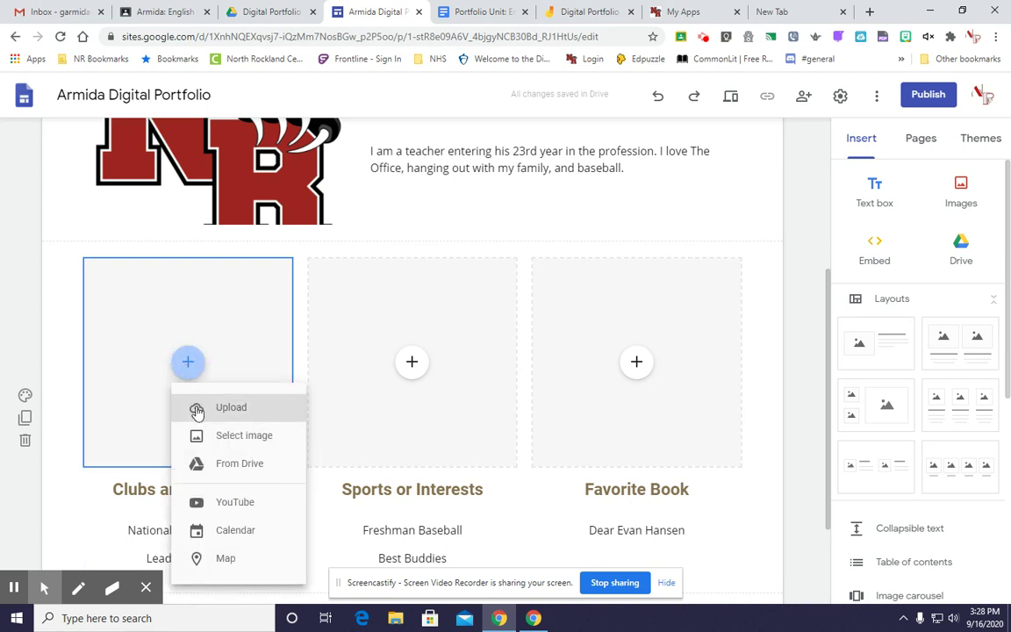
click(254, 436)
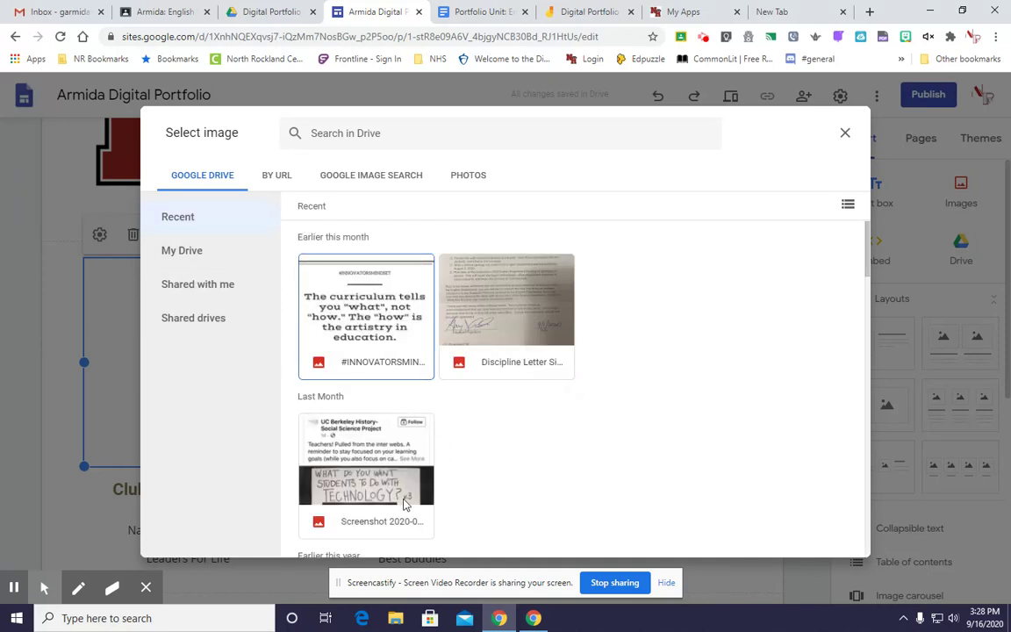
click(276, 181)
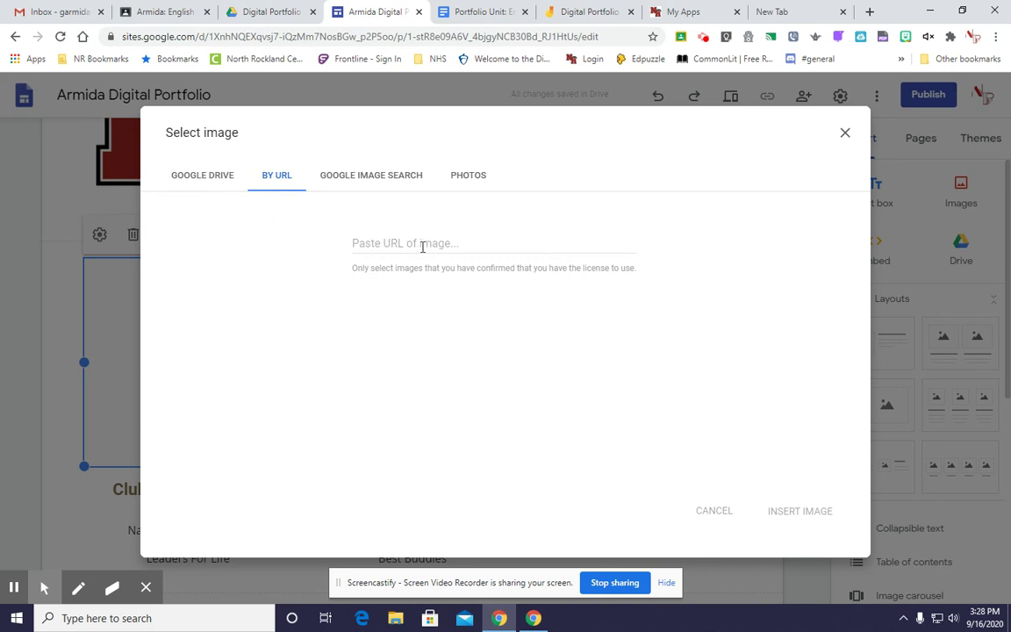
click(390, 180)
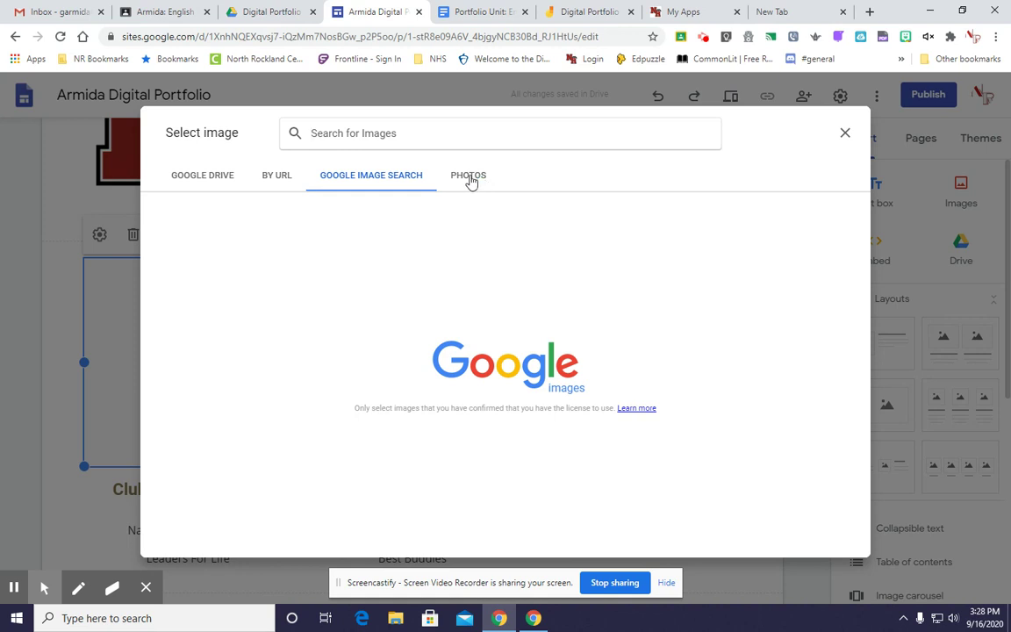
click(232, 183)
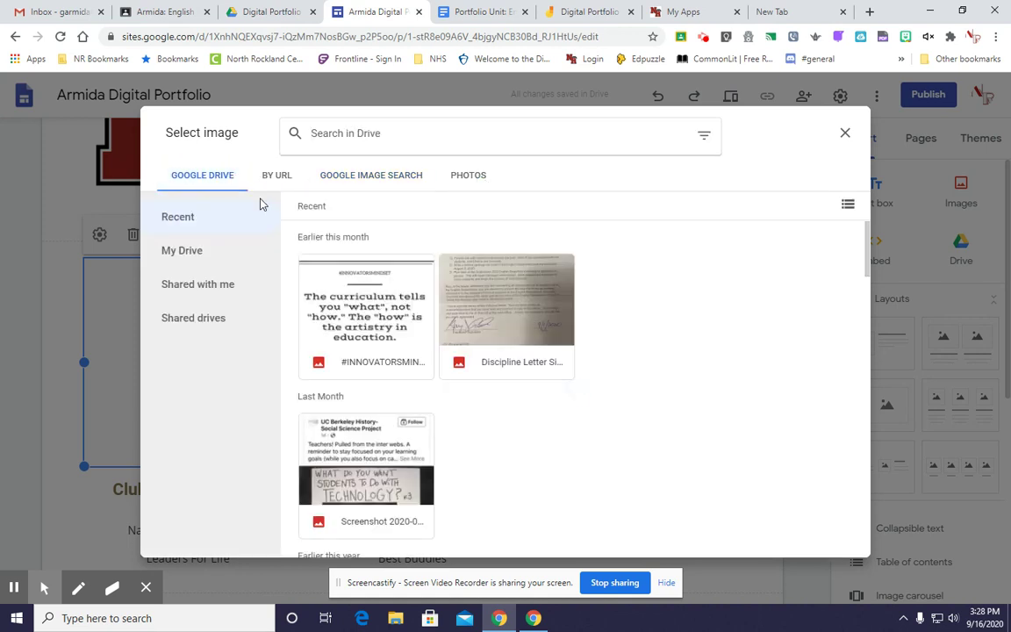
scroll(467, 383, down, 4)
scroll(463, 380, down, 4)
scroll(462, 379, down, 2)
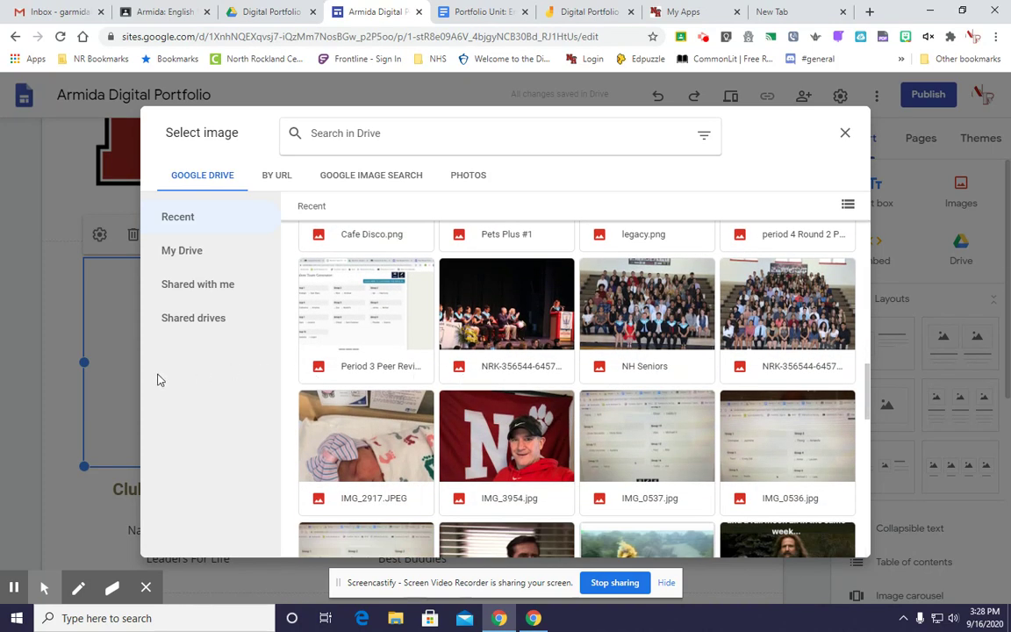
double_click(654, 367)
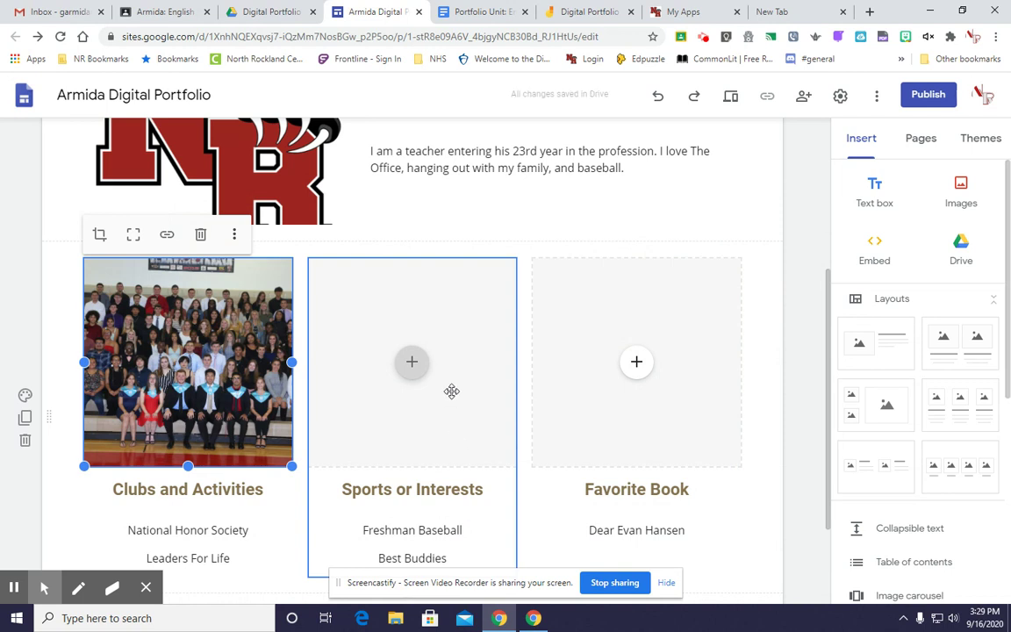
- Search Google Images for "baseball" to fill the image placeholder above Sports or Interests
click(413, 367)
click(440, 435)
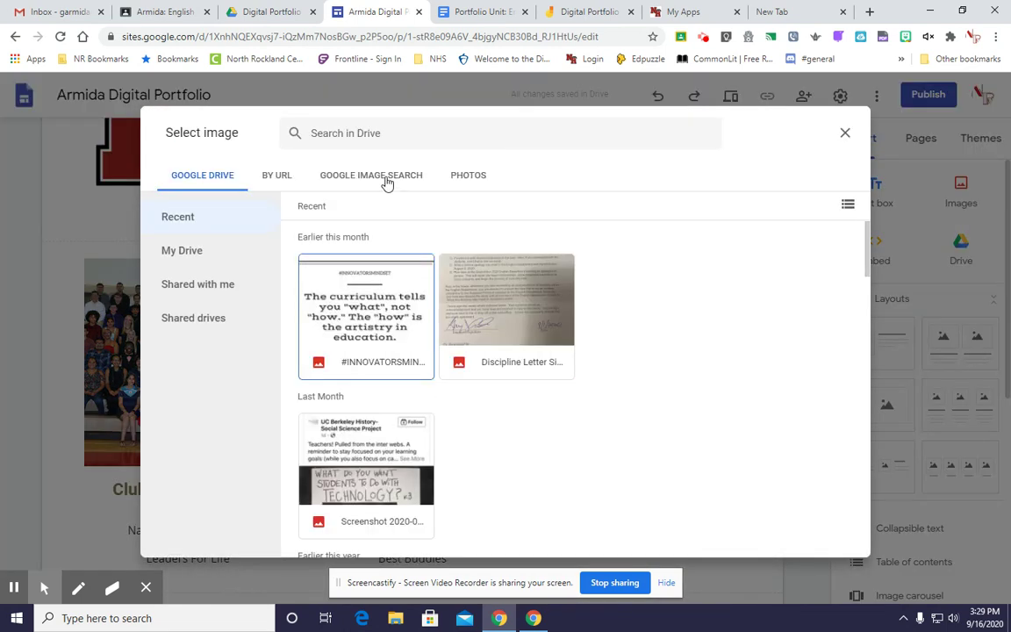
click(386, 177)
click(453, 137)
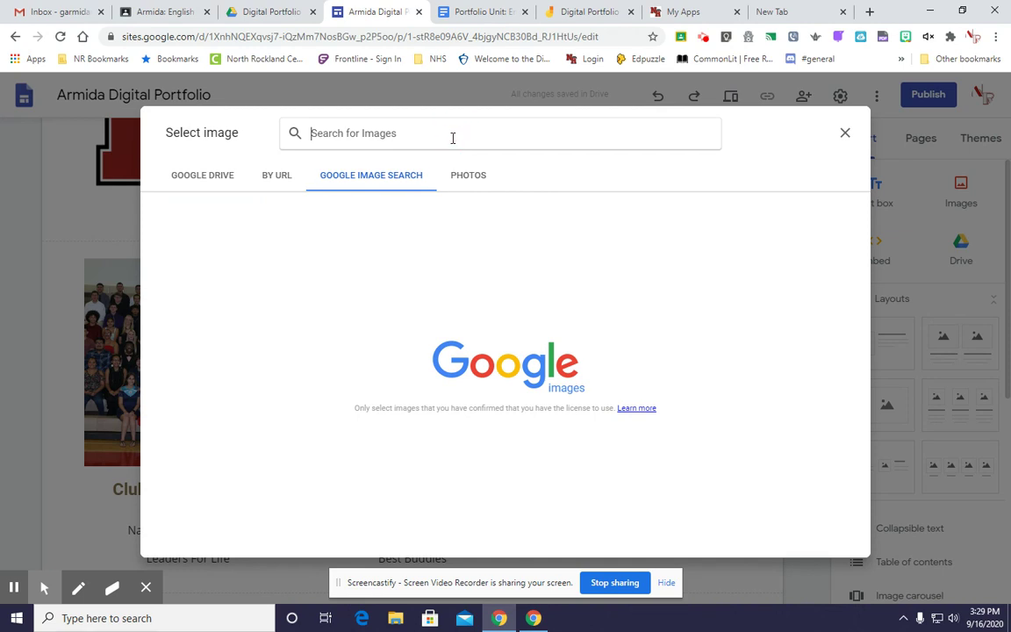
text(baseball)
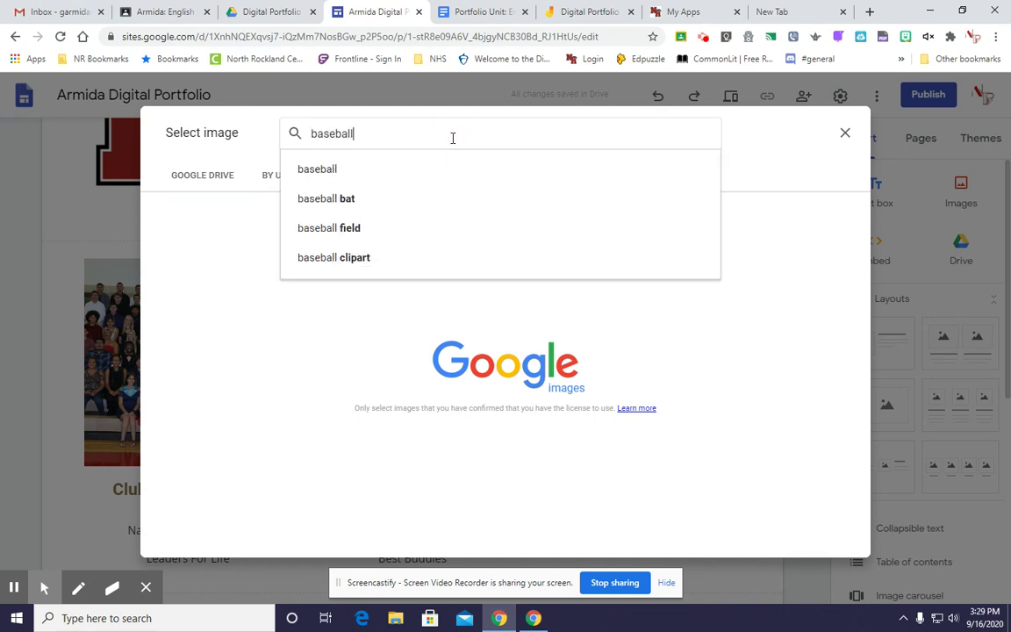
key(Return)
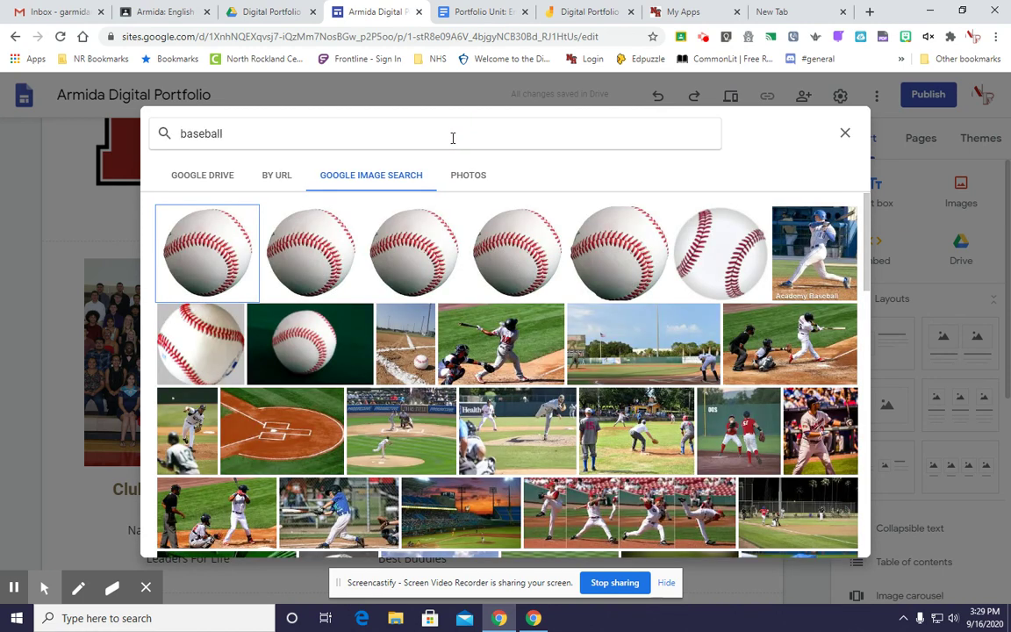
- Insert the picture of a worn baseball against a dark green background from the image results
scroll(386, 334, down, 6)
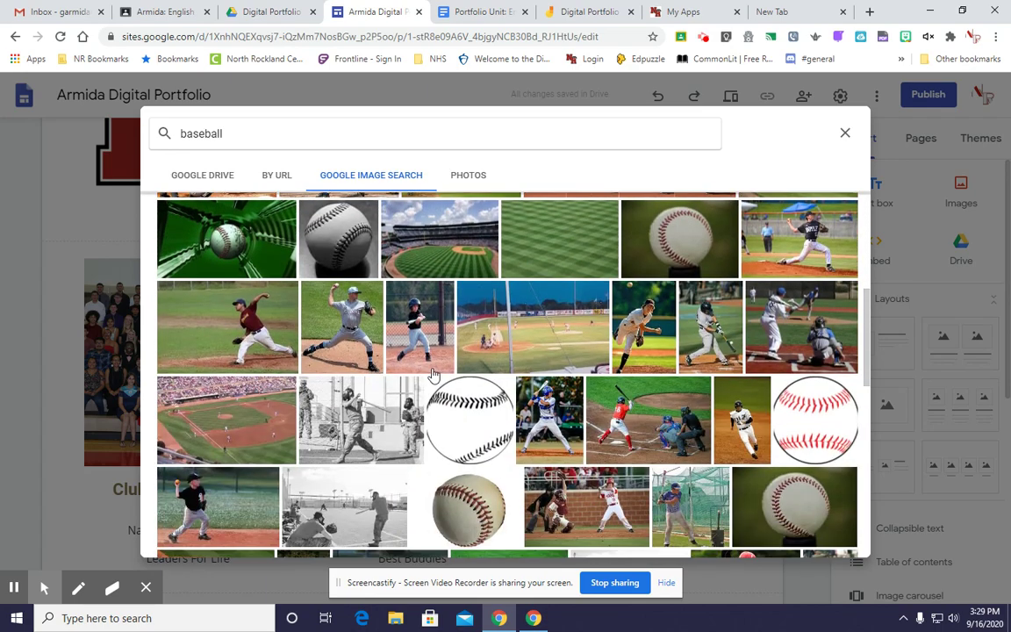
scroll(434, 371, down, 10)
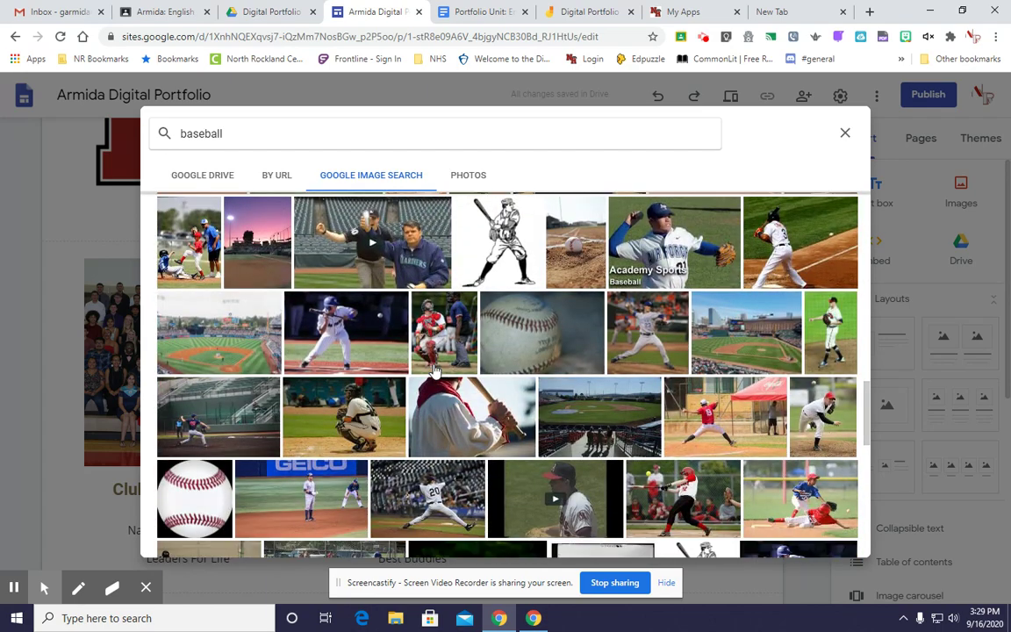
scroll(434, 371, down, 3)
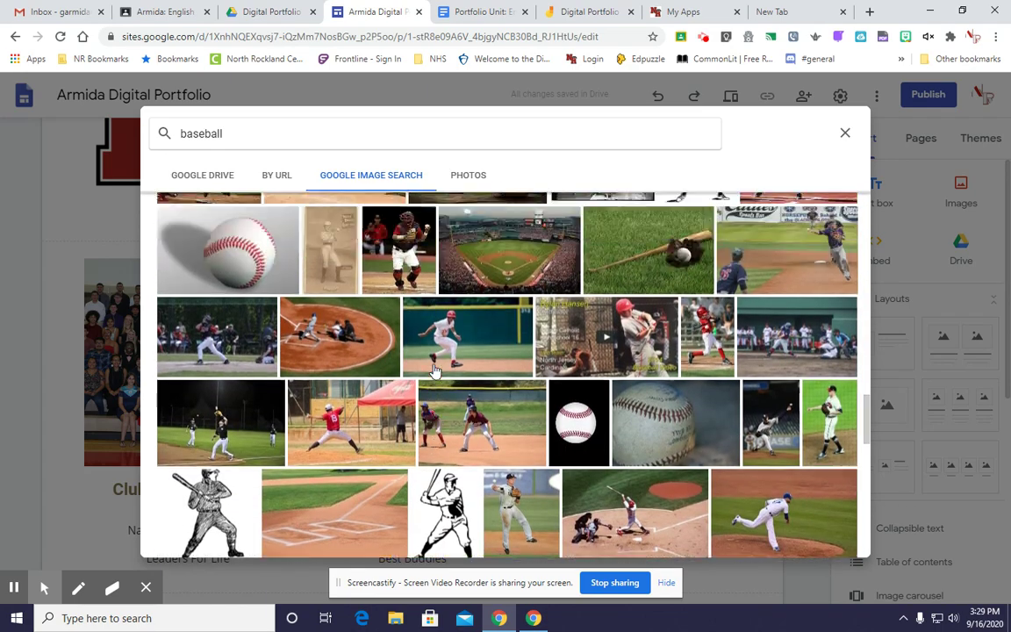
scroll(480, 369, up, 3)
double_click(481, 369)
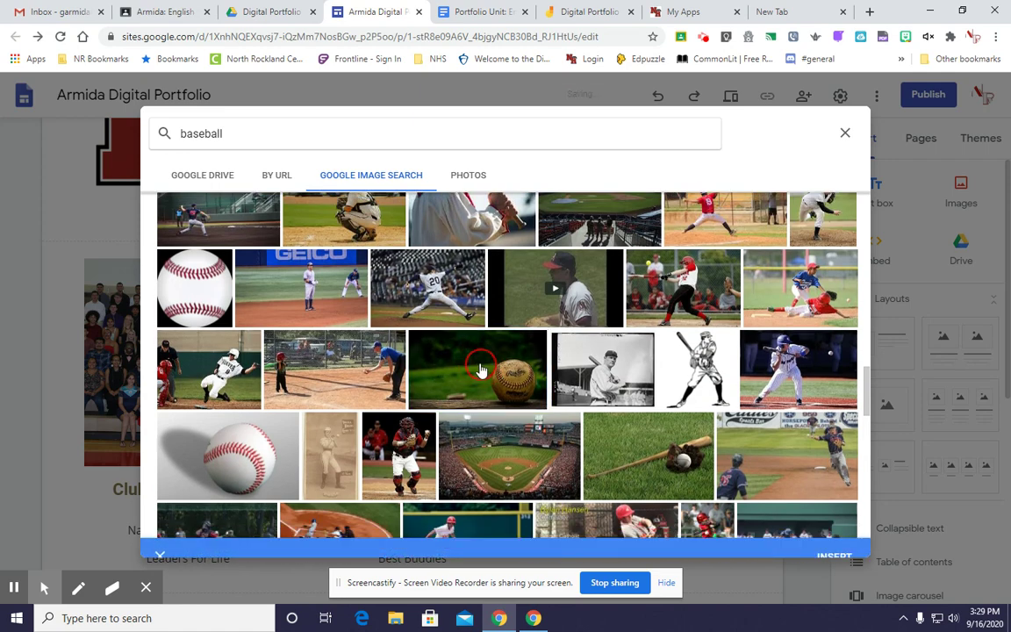
- Reposition the baseball picture within its crop frame so that the whole ball fits inside
double_click(461, 379)
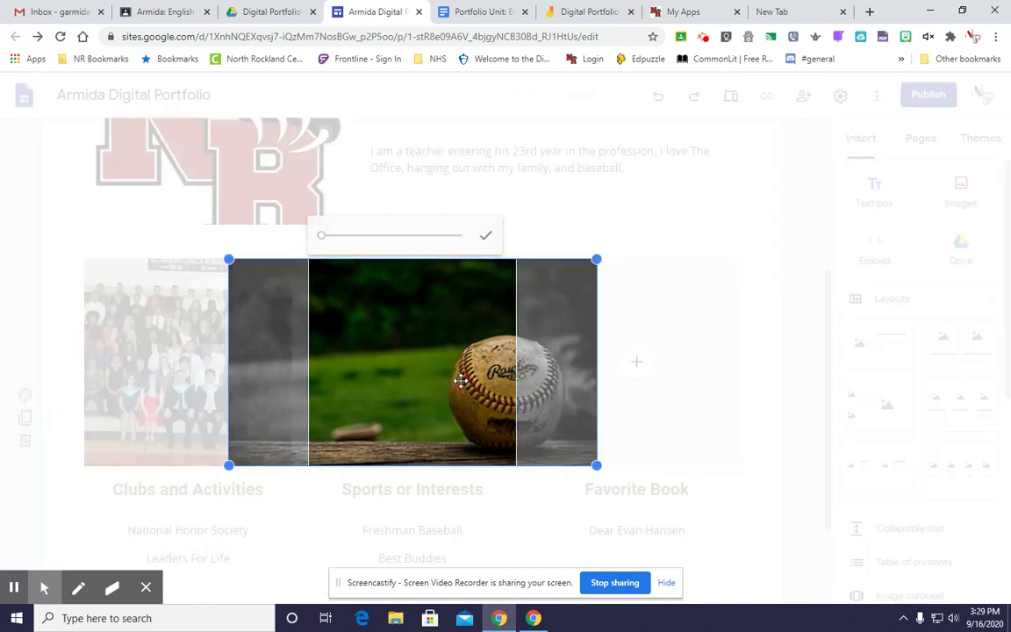
drag(461, 379, 386, 369)
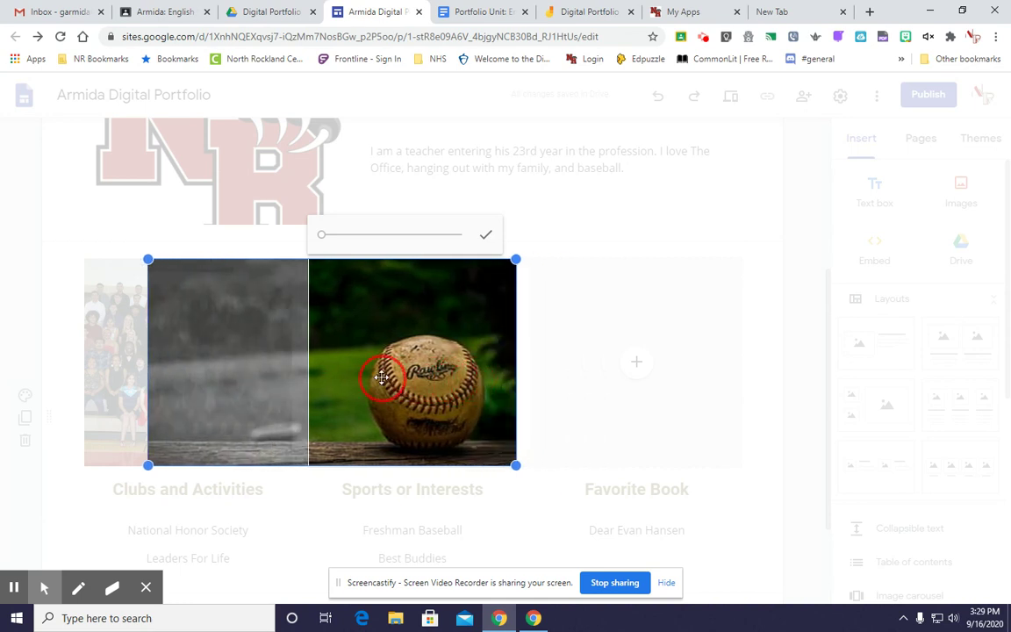
click(485, 234)
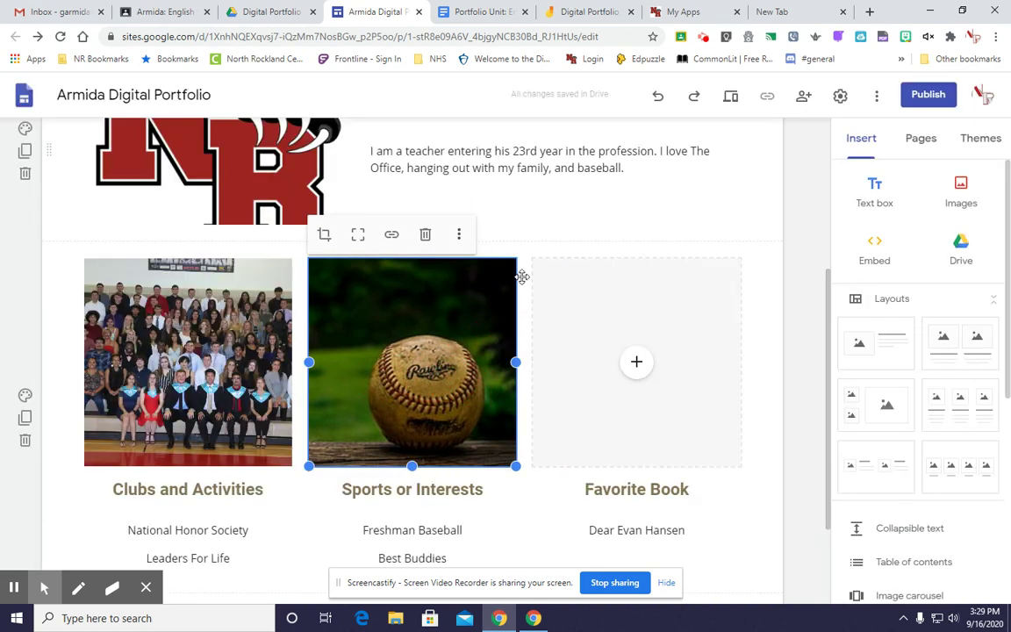
- Search Google Images for "dear evan hansen playbill" to fill the image placeholder above Favorite Book
click(637, 364)
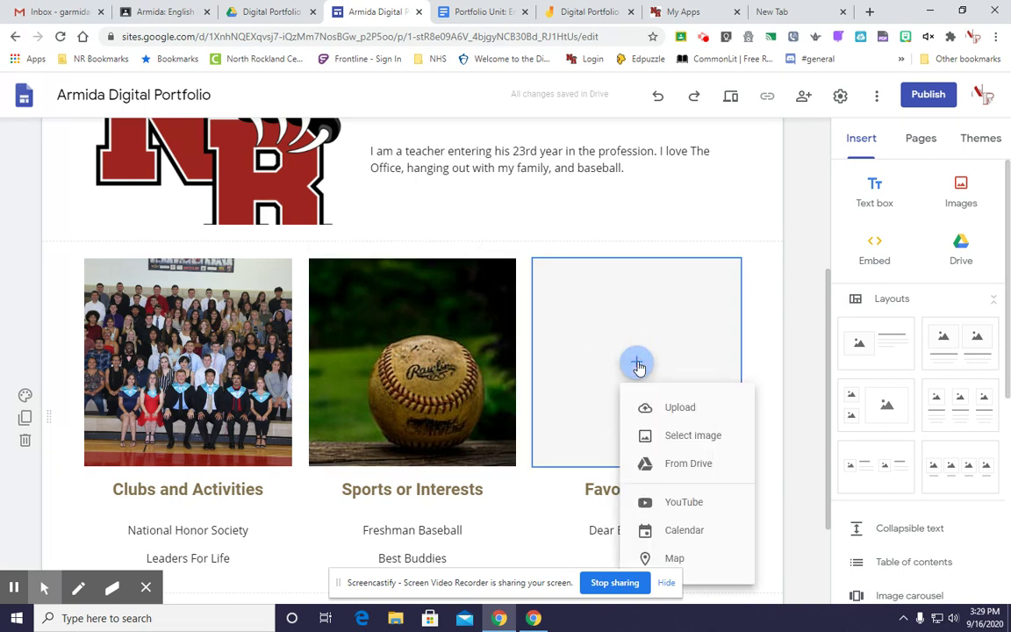
click(691, 438)
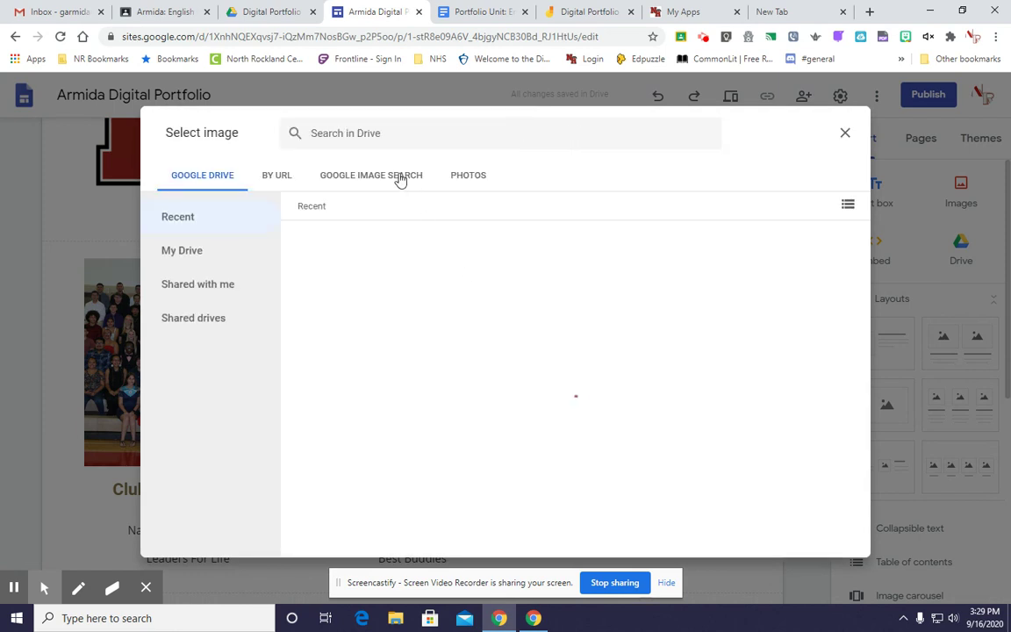
click(401, 182)
click(396, 126)
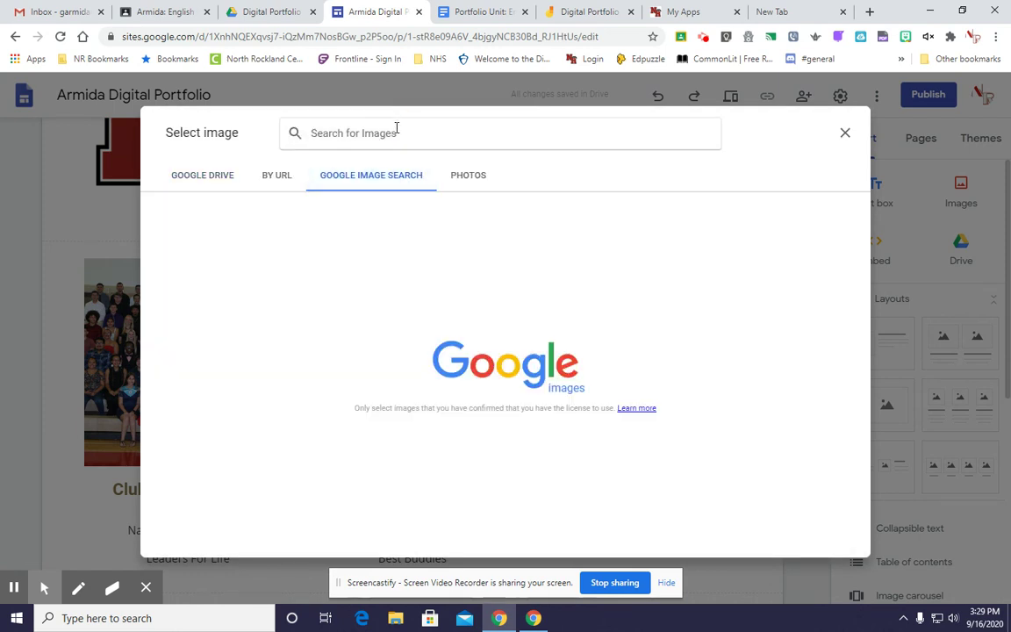
text(Dear E)
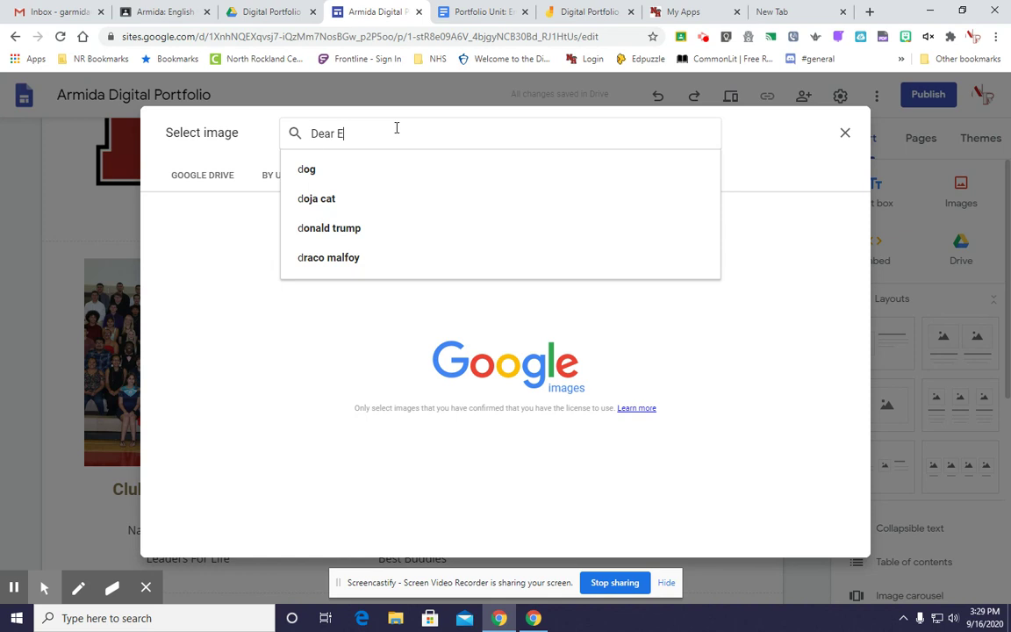
text(van H)
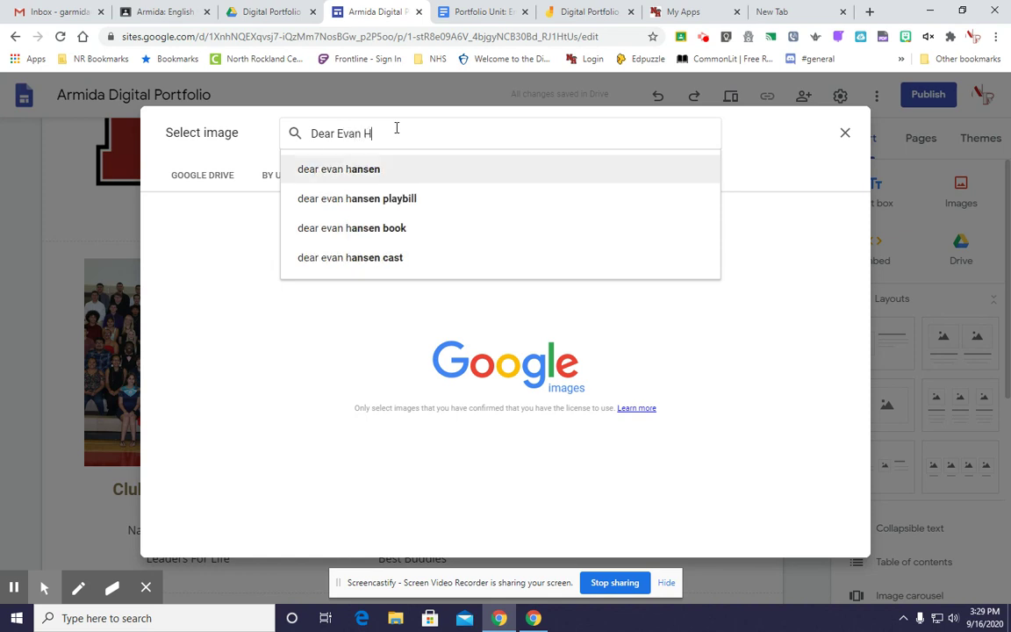
key(Down)
key(Return)
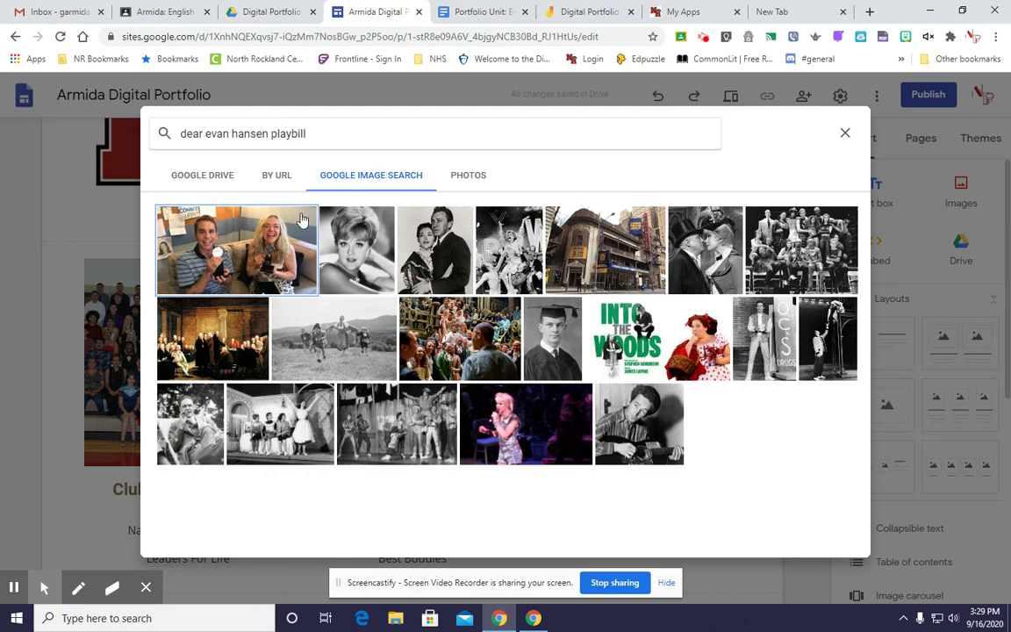
- Insert the first search result, showing two smiling people holding awards, into the Favorite Book placeholder
click(235, 262)
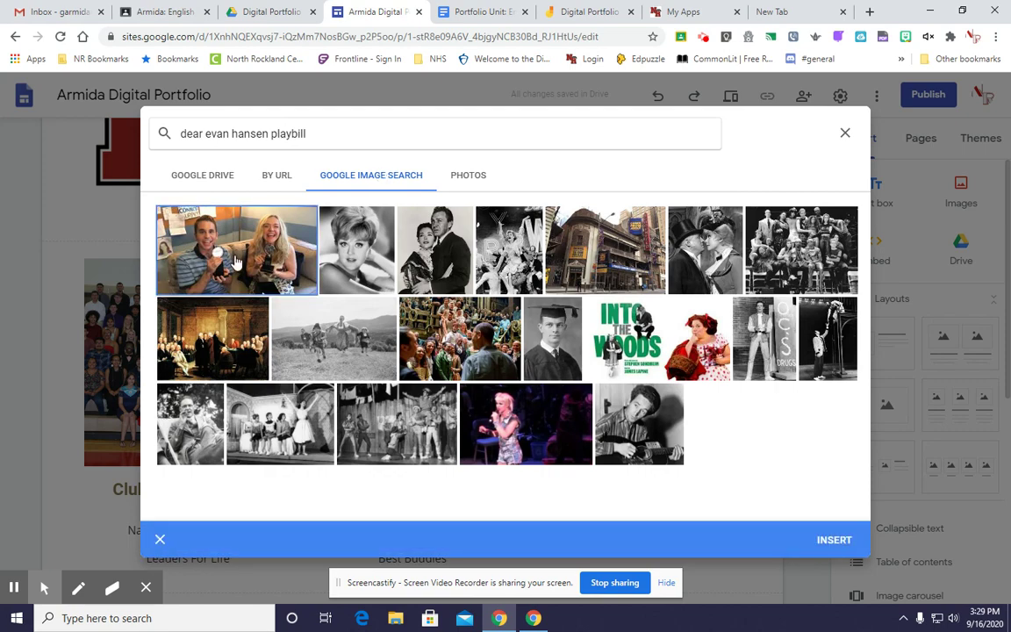
click(831, 550)
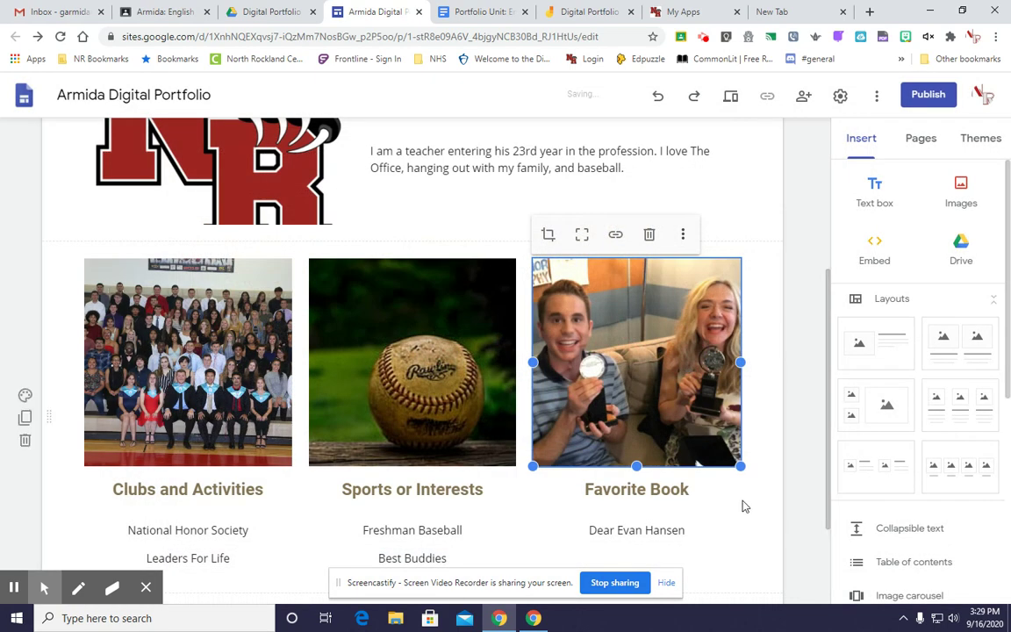
click(775, 524)
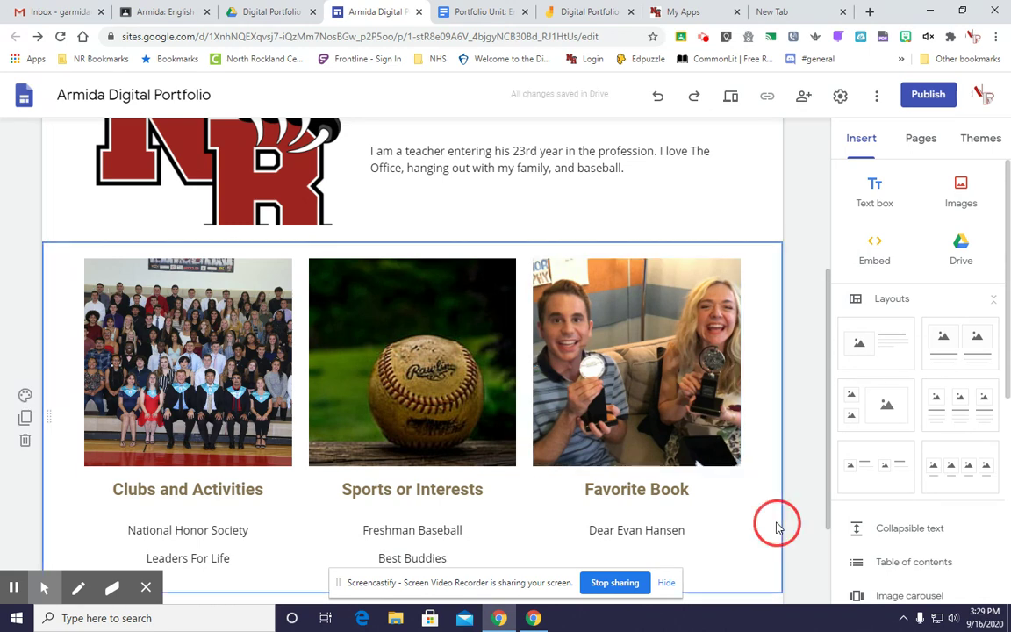
scroll(571, 461, down, 2)
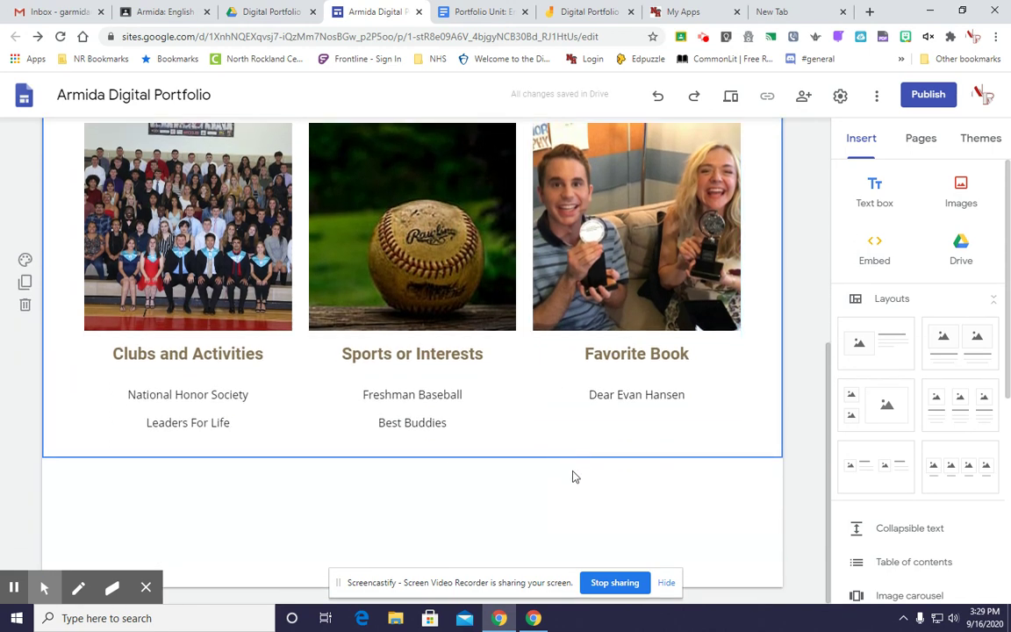
scroll(562, 444, up, 3)
scroll(462, 451, down, 3)
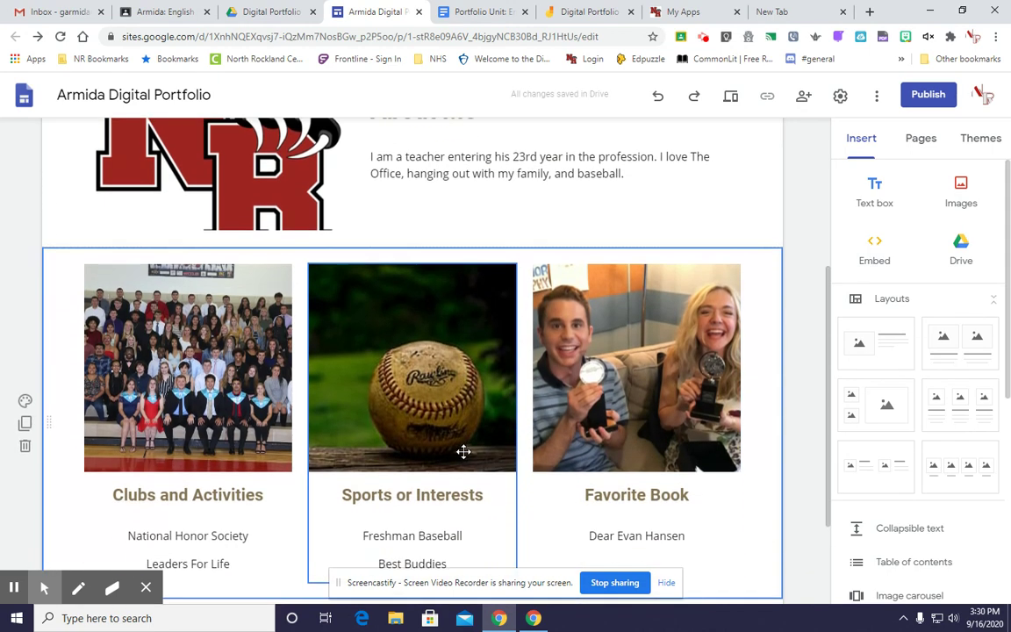
scroll(435, 404, up, 4)
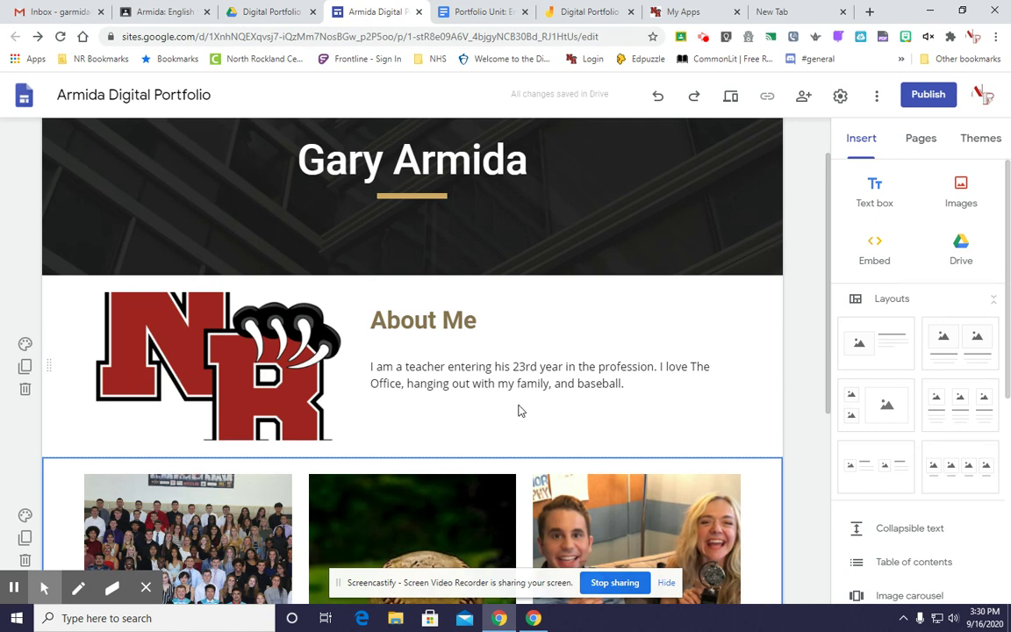
scroll(502, 416, up, 1)
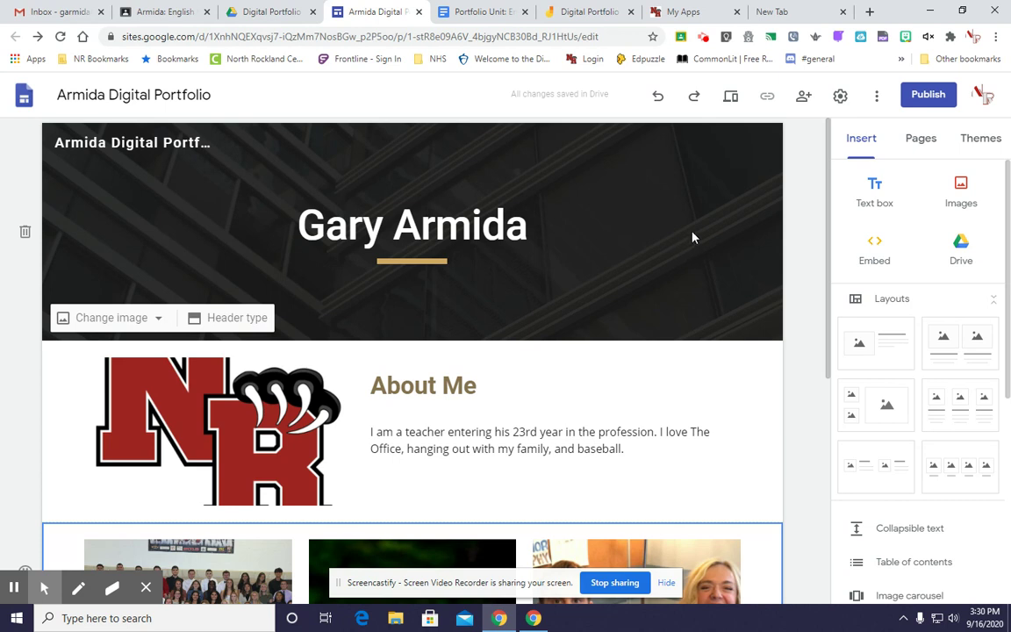
- Add a new page named "English 10" to the portfolio site
click(917, 149)
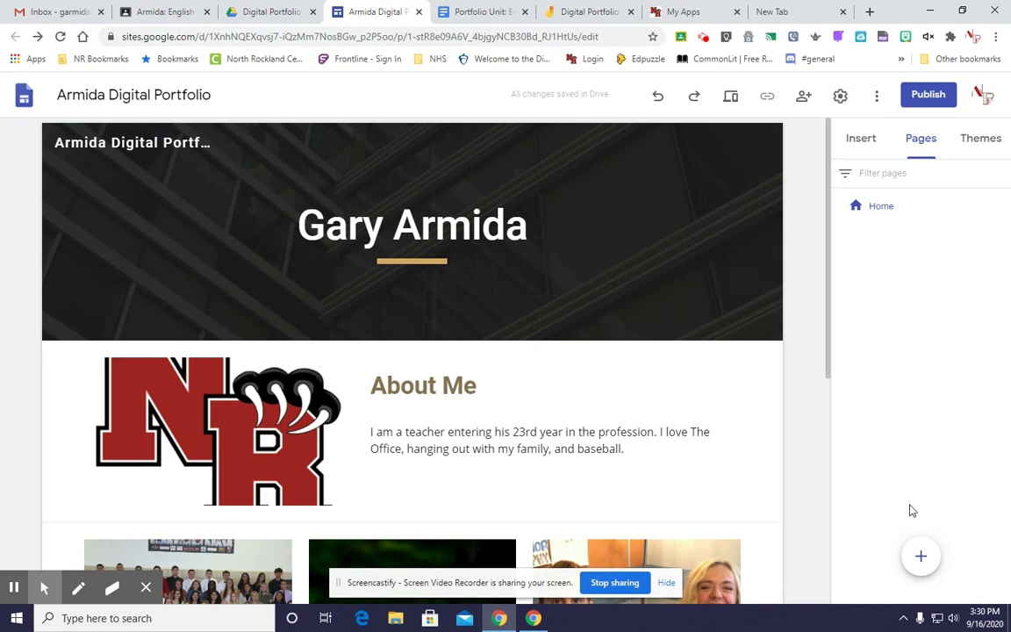
mouse_move(920, 552)
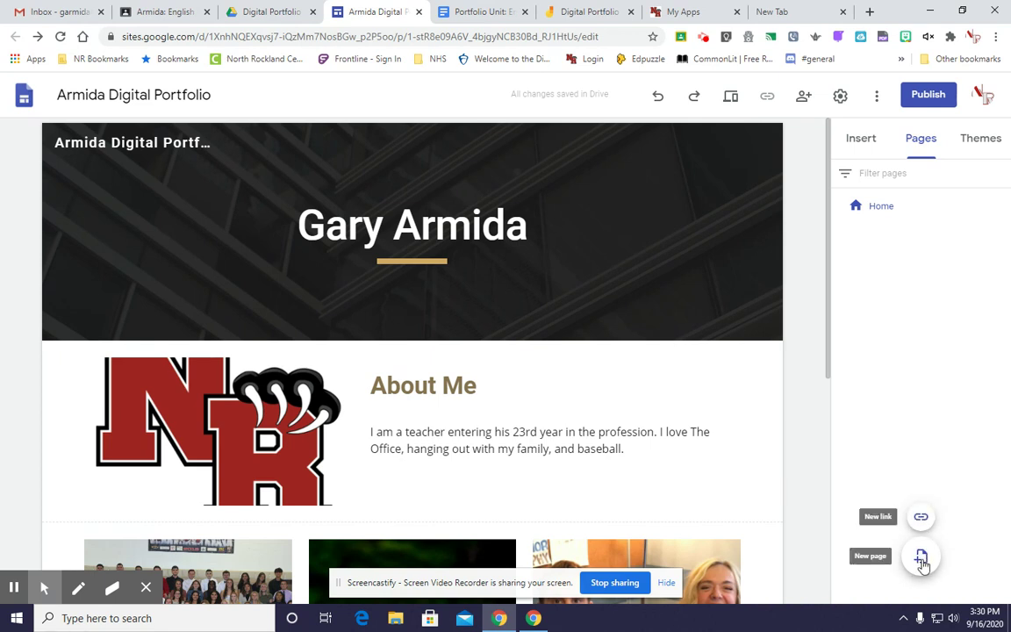
click(920, 559)
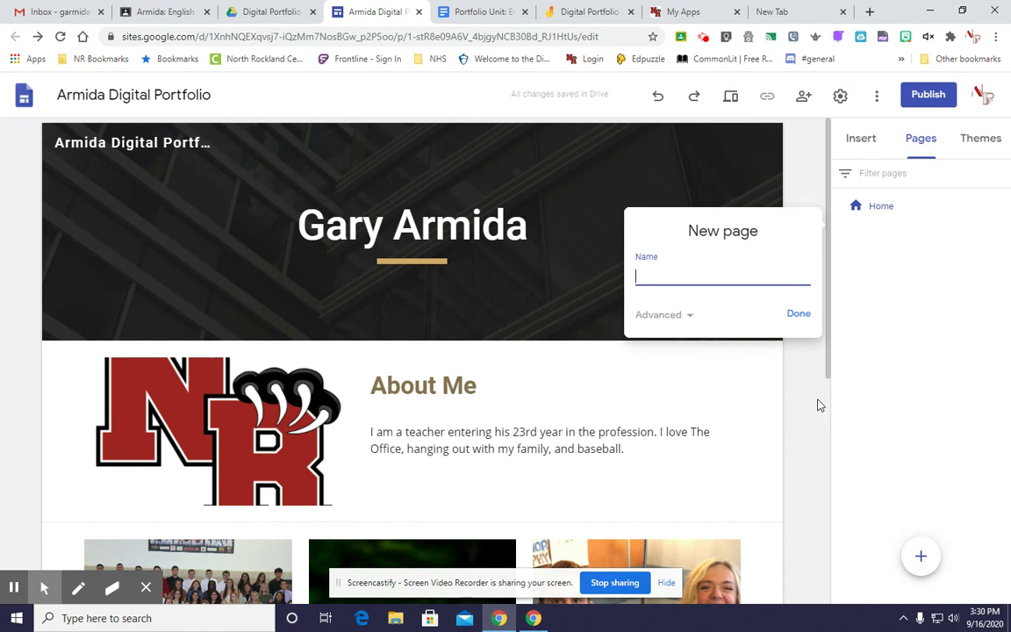
text(English)
text(10)
click(799, 316)
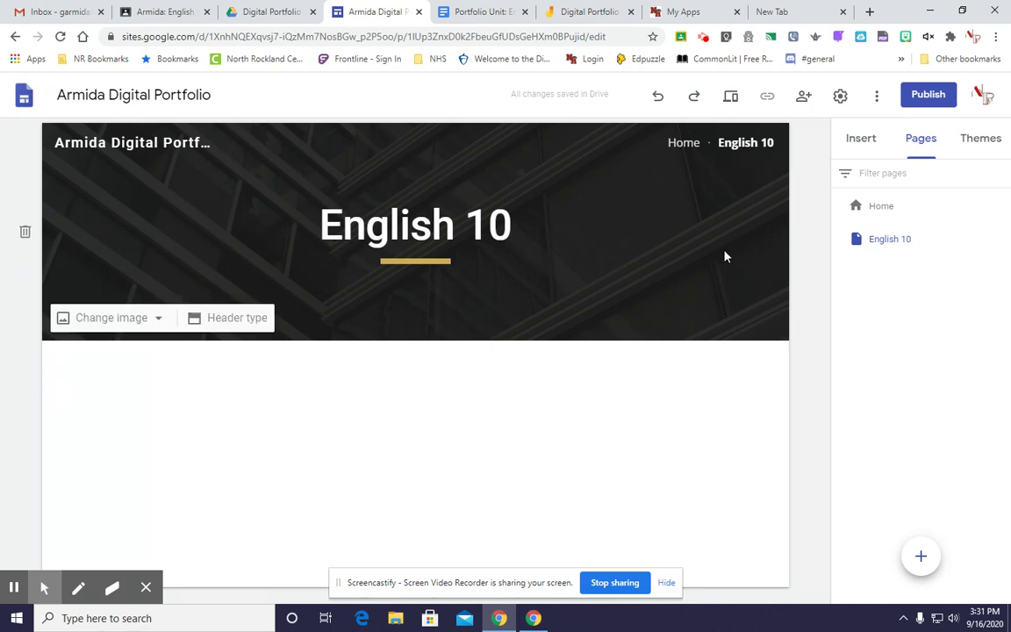
- Insert a text box on the English 10 page with the centered, Title-style text "2020-2021 School Year"
click(858, 146)
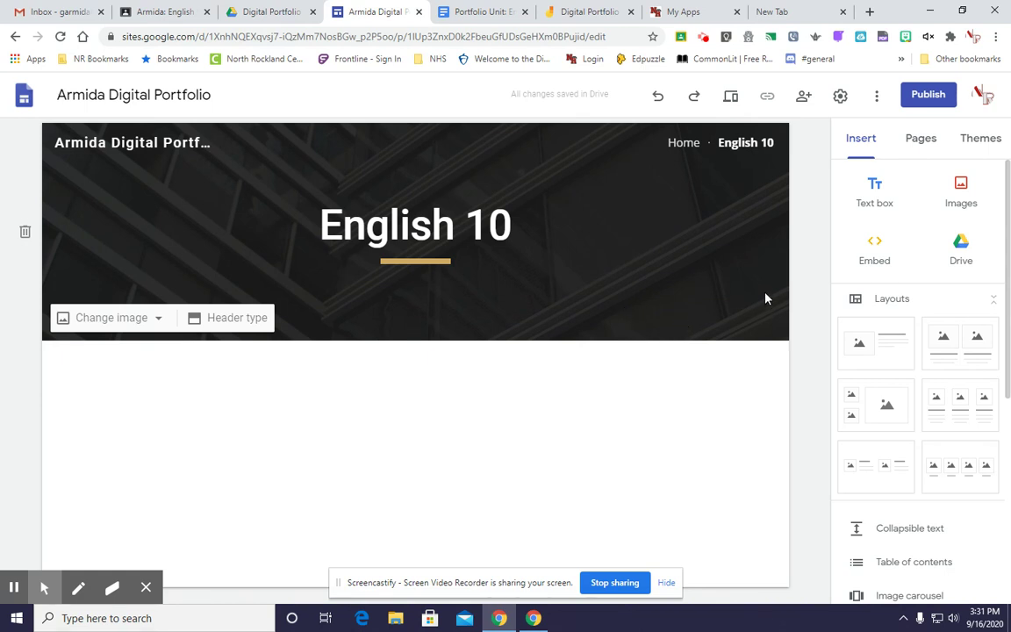
click(875, 198)
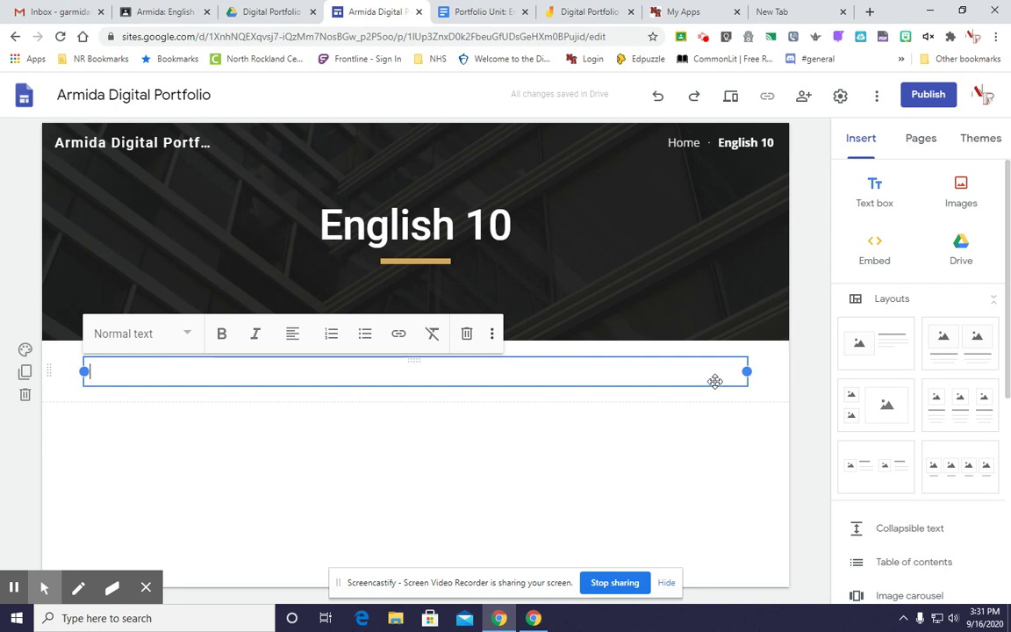
click(188, 335)
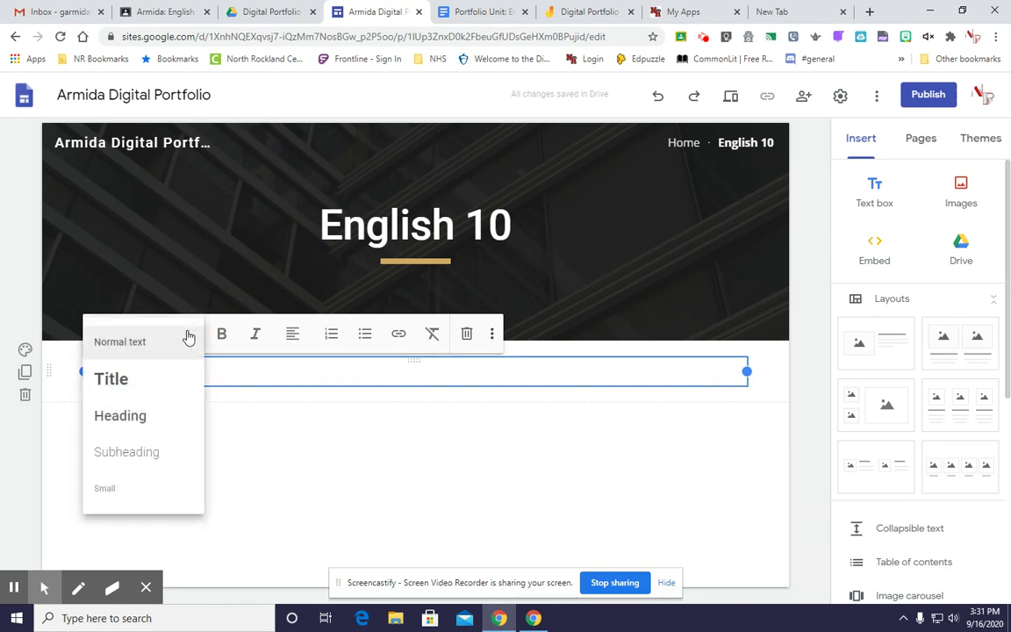
click(136, 390)
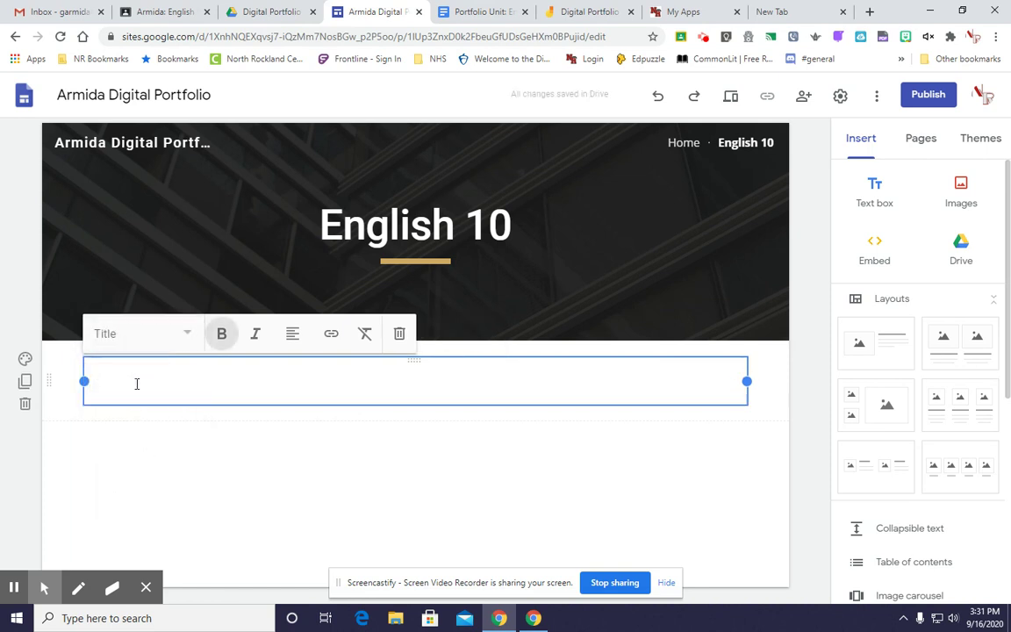
click(295, 340)
click(289, 375)
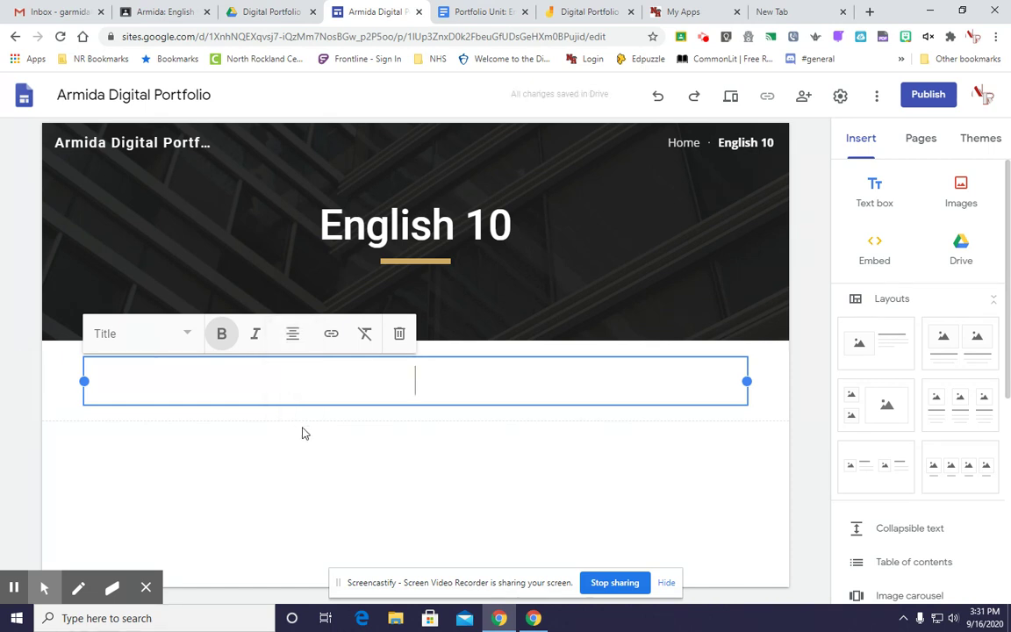
text(202)
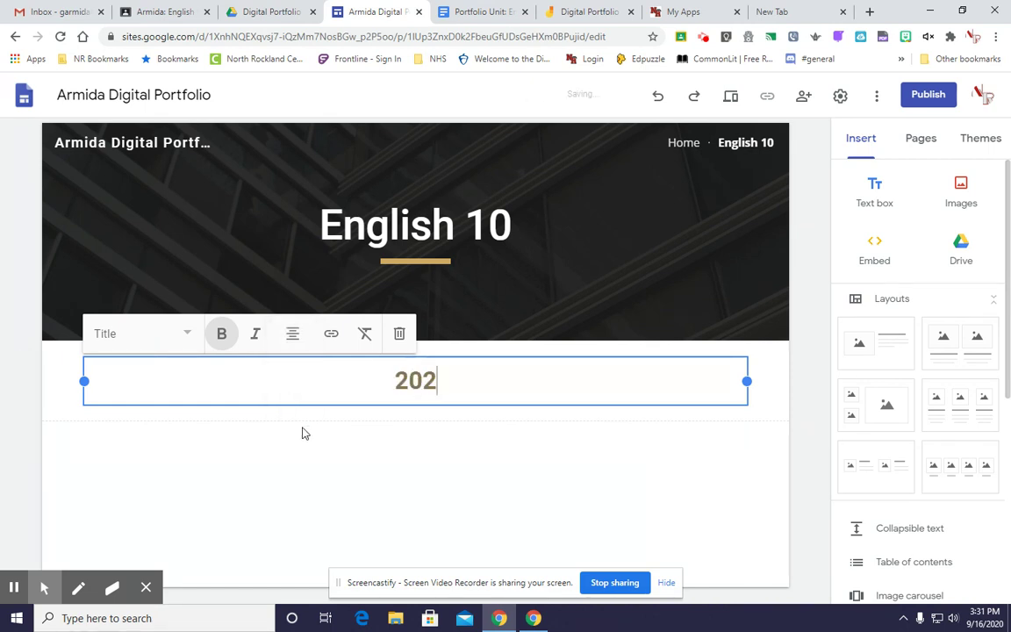
text(0-2021 )
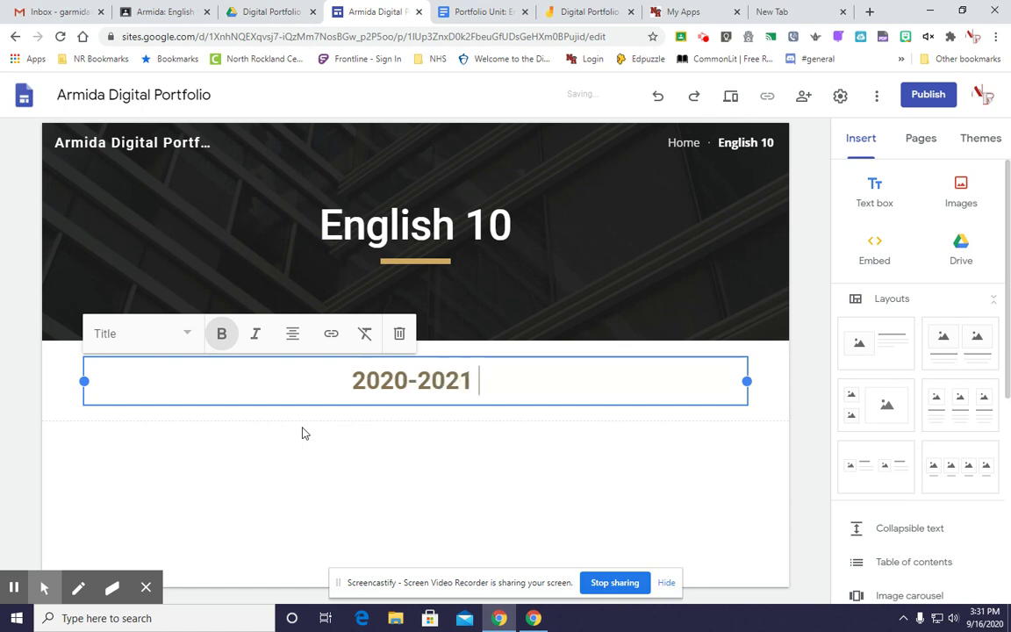
text(School Year)
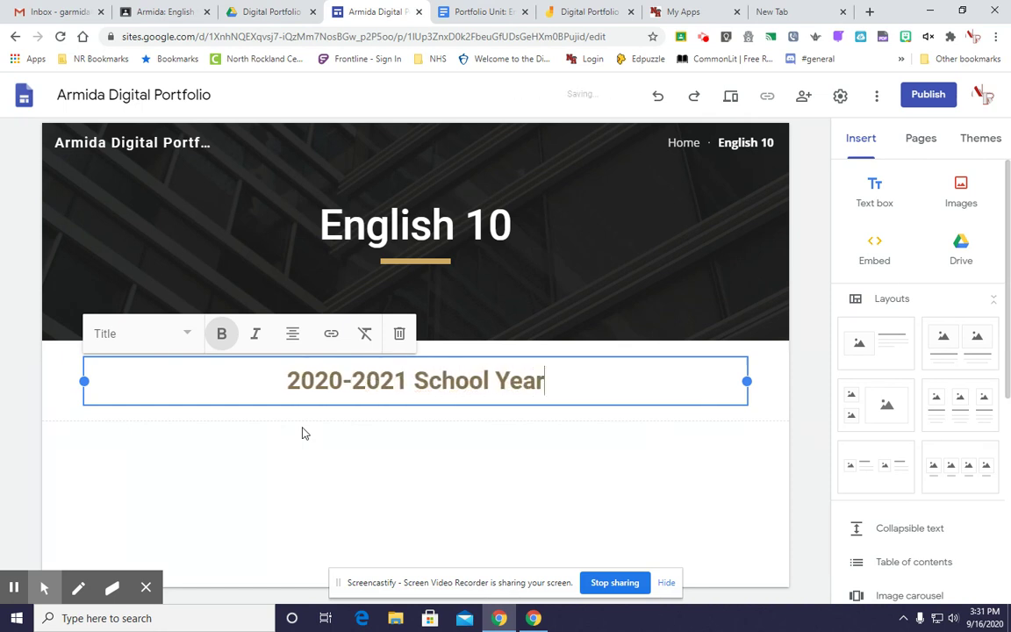
- Add a centered Heading-style line with the teacher's name below the school year title
key(Return)
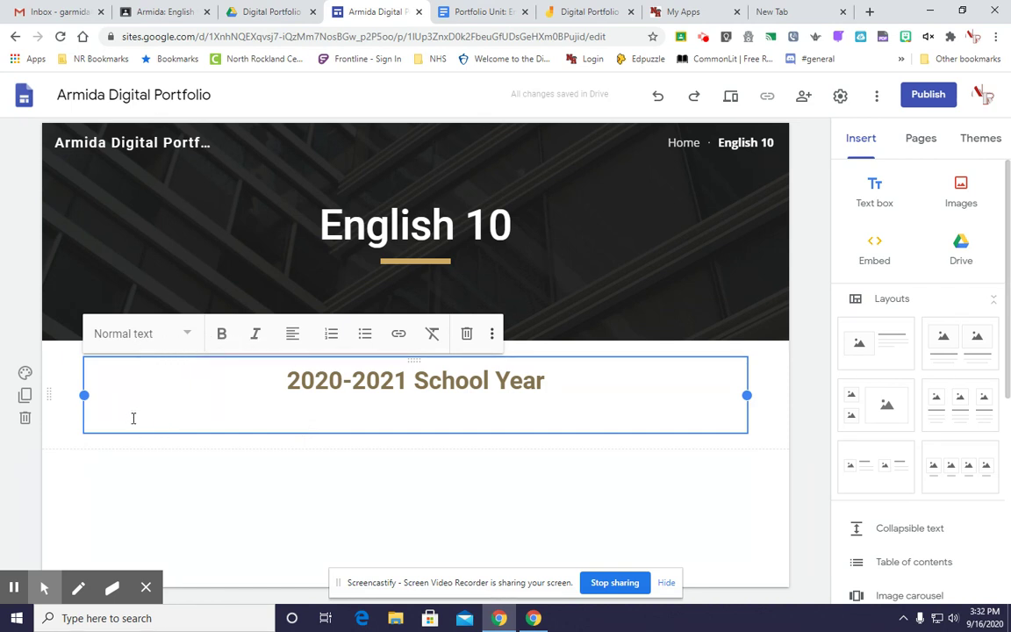
click(187, 336)
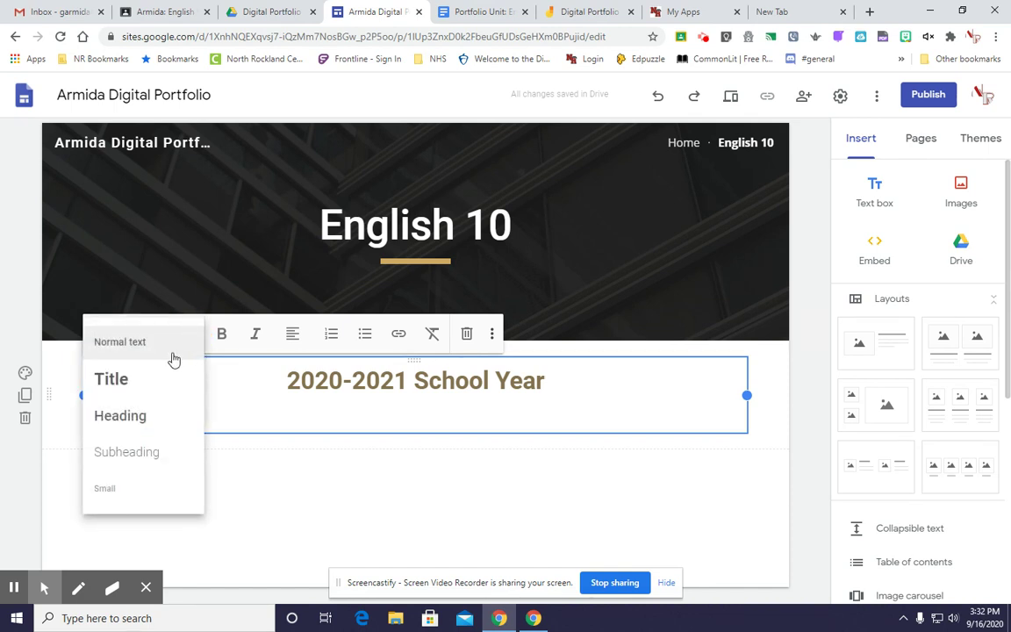
click(139, 418)
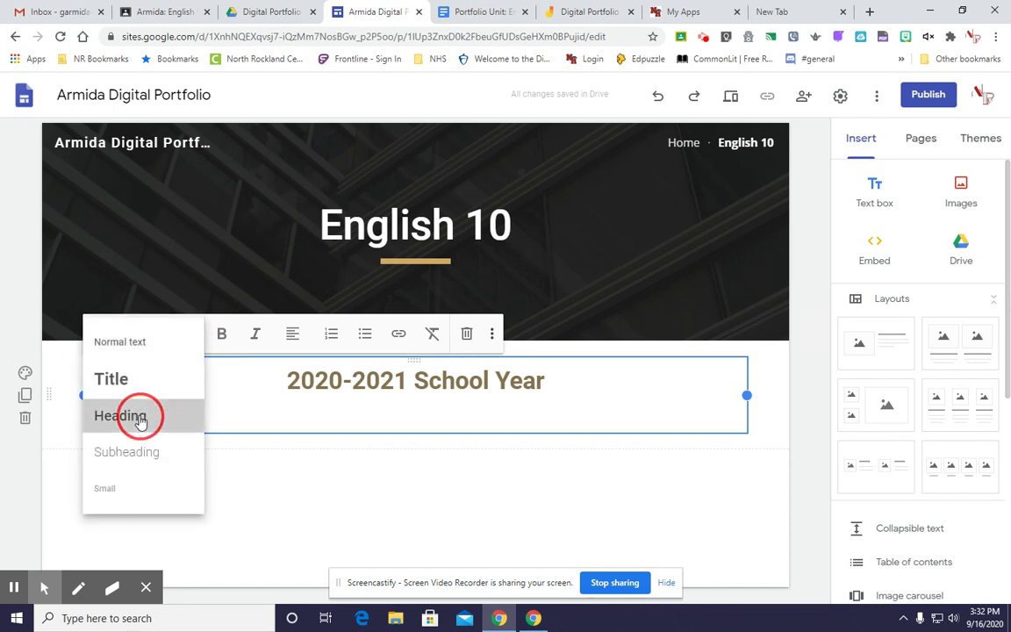
click(292, 340)
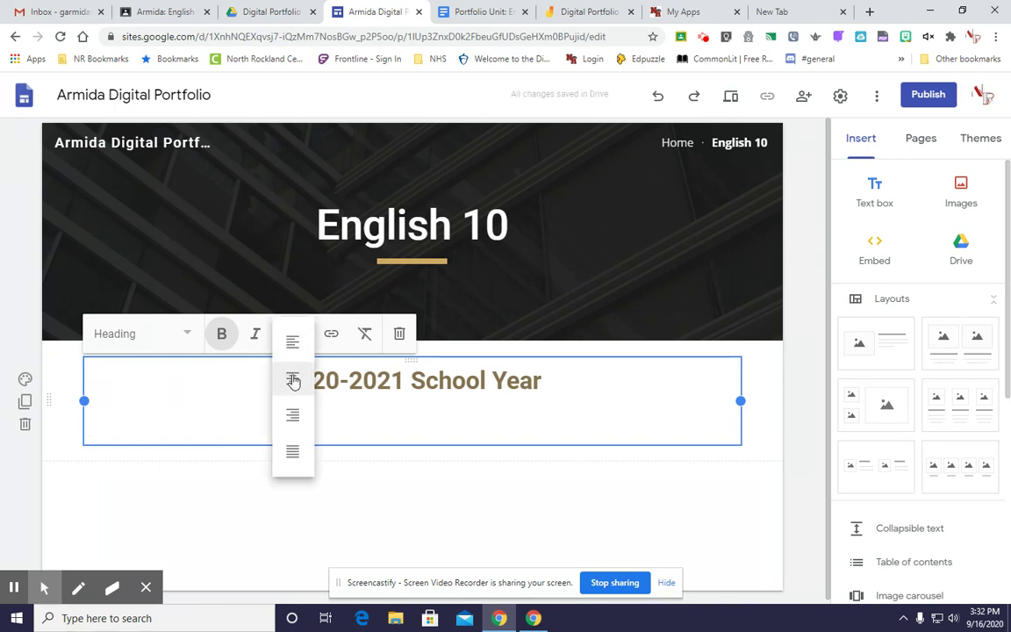
click(292, 379)
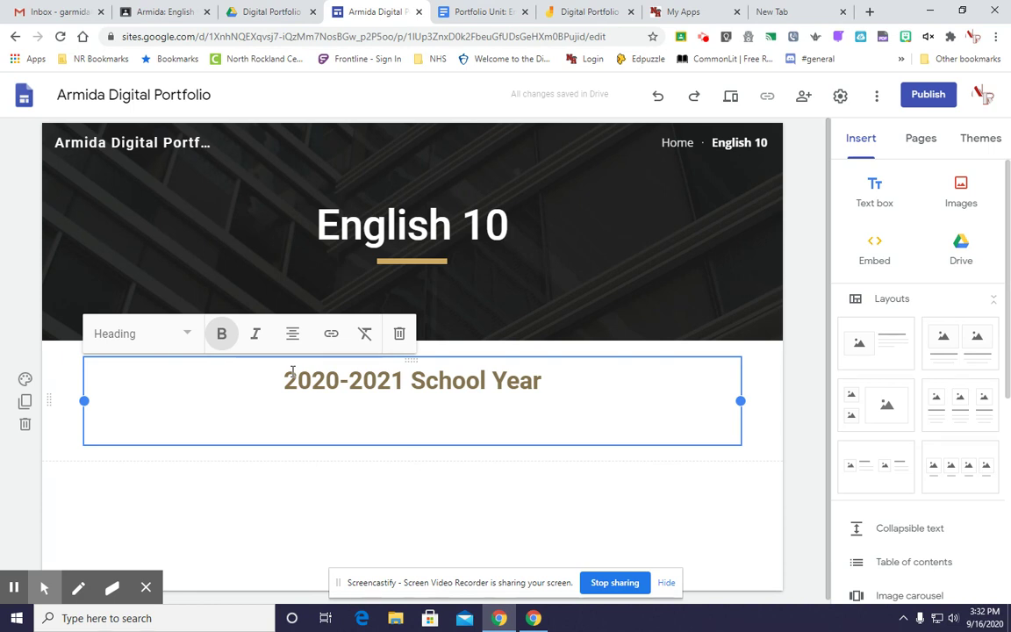
text(Mr. Armida)
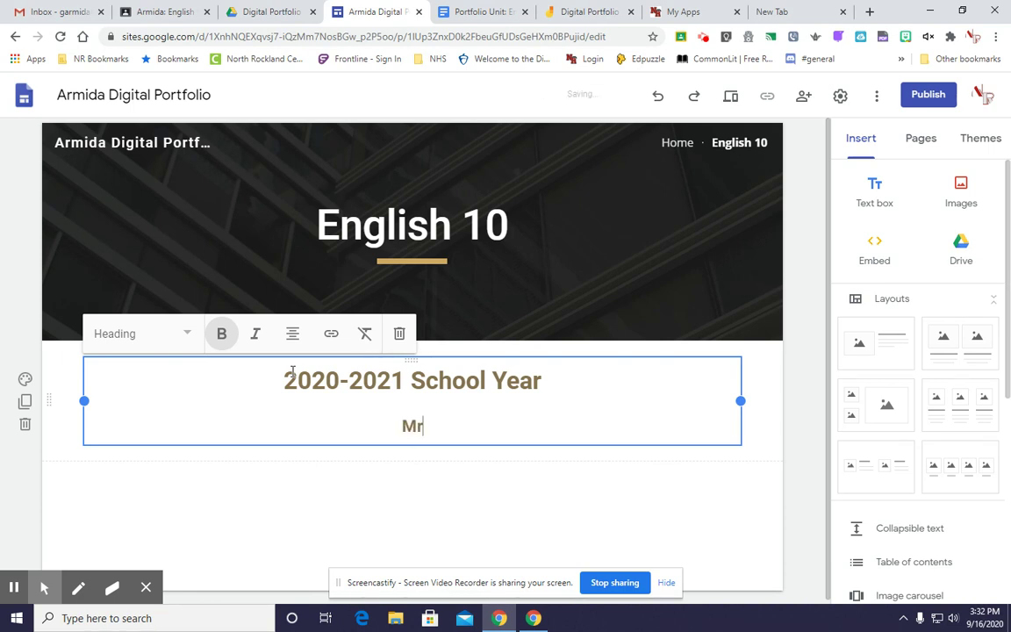
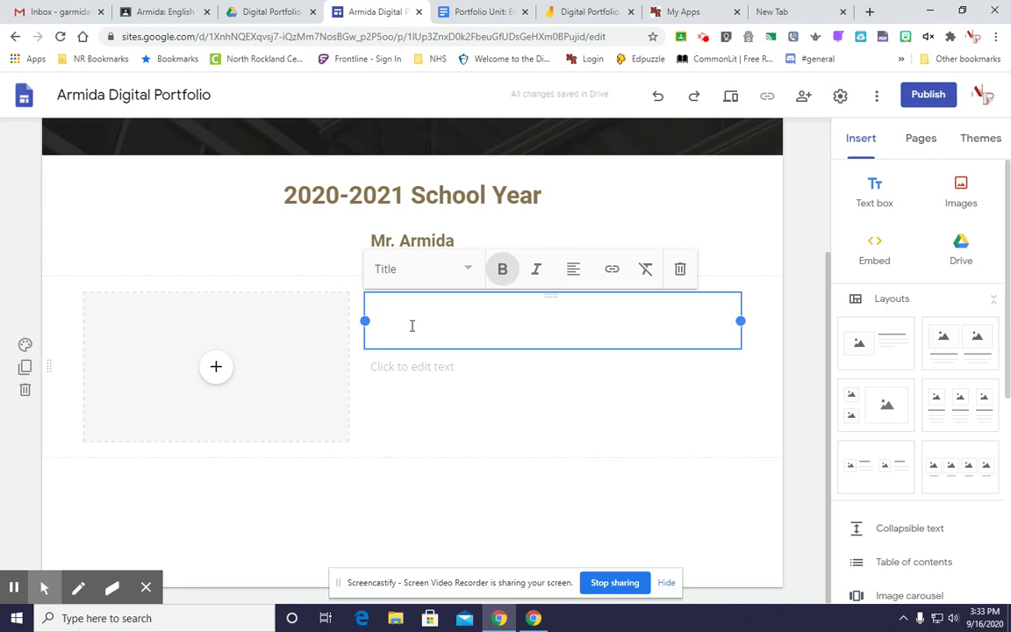
- Title the image-and-text block "Narrative Essay" and enter the description "I wrote essay because.....Things I liked about were...Things I could improve upon were..."
text(Essay)
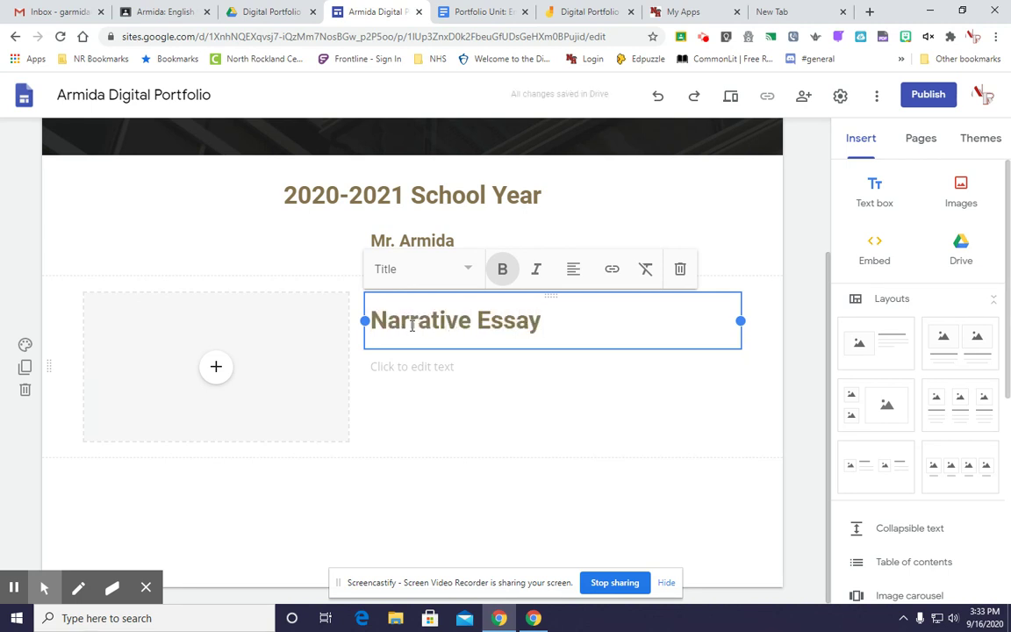
click(409, 364)
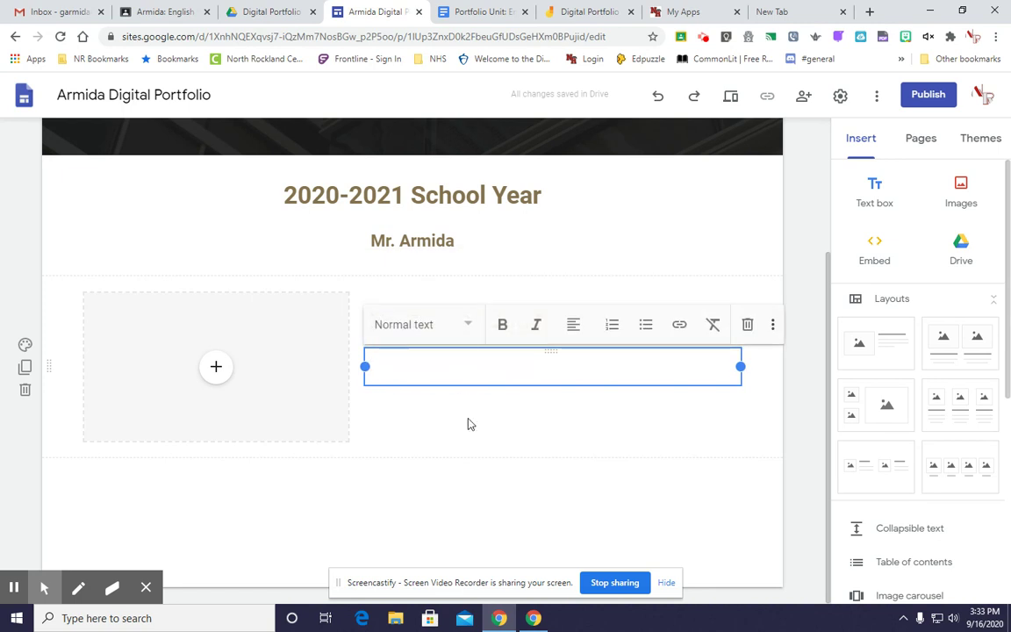
text(I wrote ess)
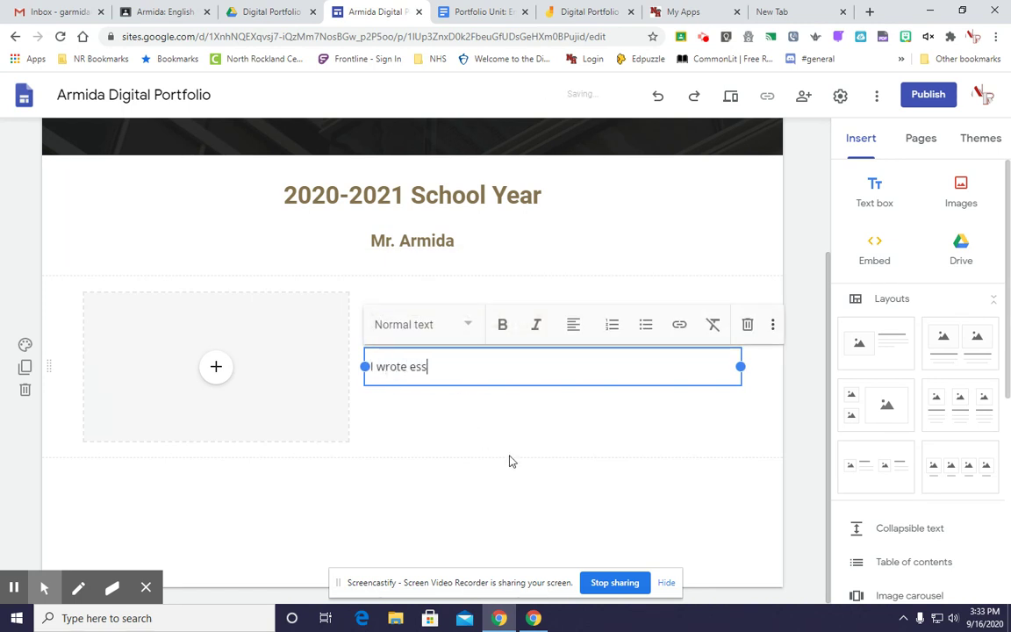
text(ay because.....Things )
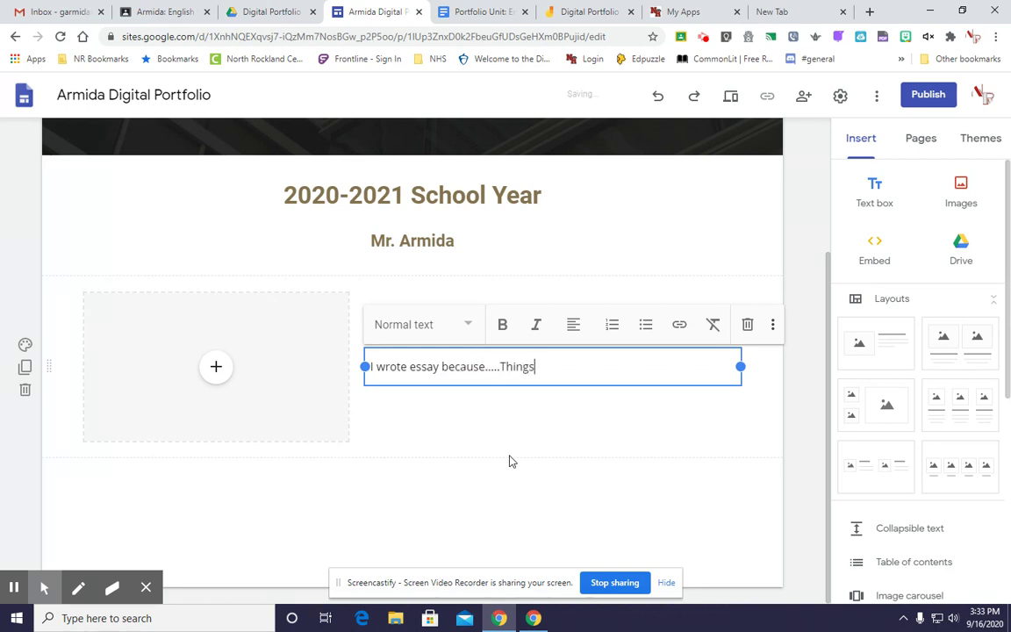
text(I liked about were...THin)
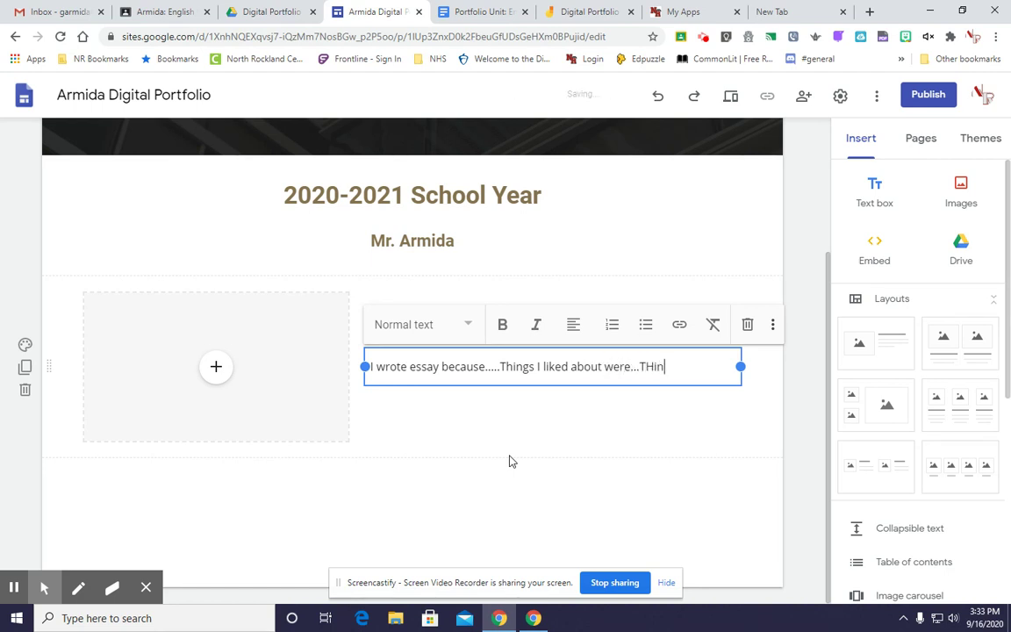
key(BackSpace)
key(BackSpace)
key(BackSpace)
text(hings I could improve ups)
key(BackSpace)
text(on were...)
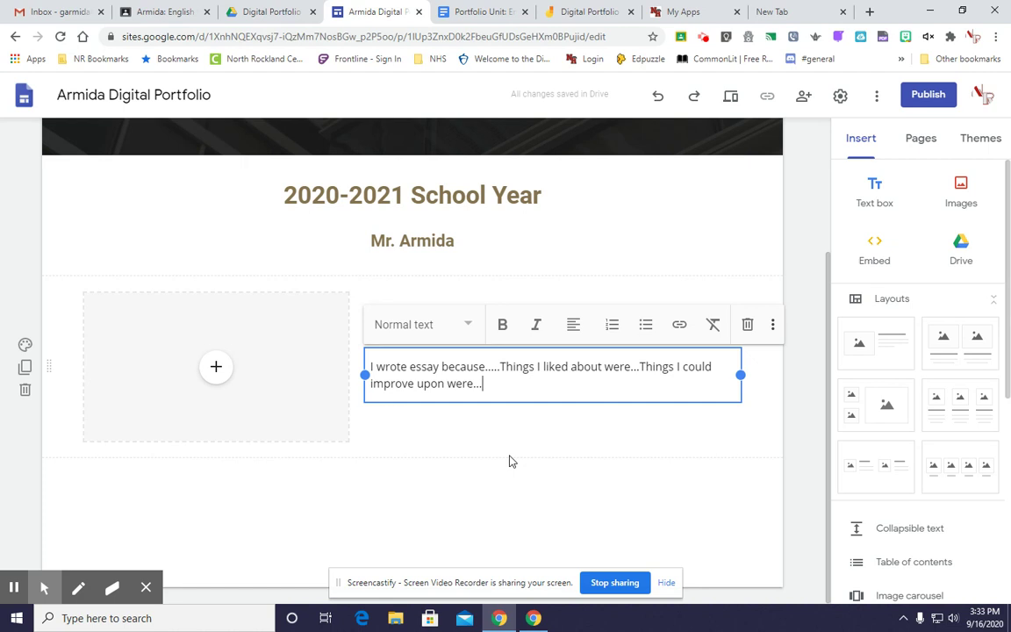
click(466, 422)
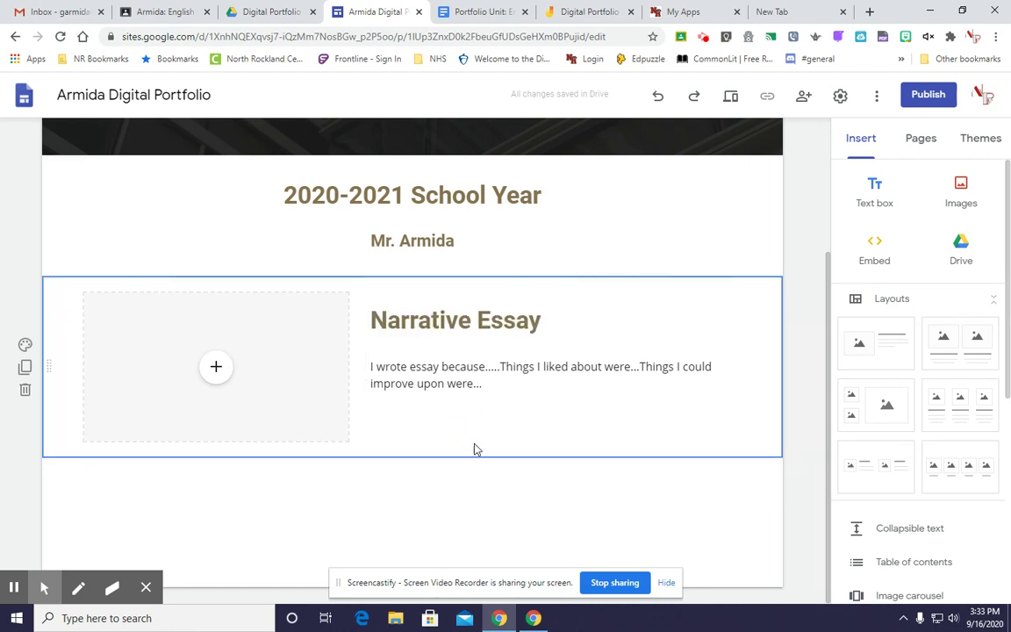
- Open Google Drive as the source for filling the empty placeholder beside Narrative Essay
click(216, 369)
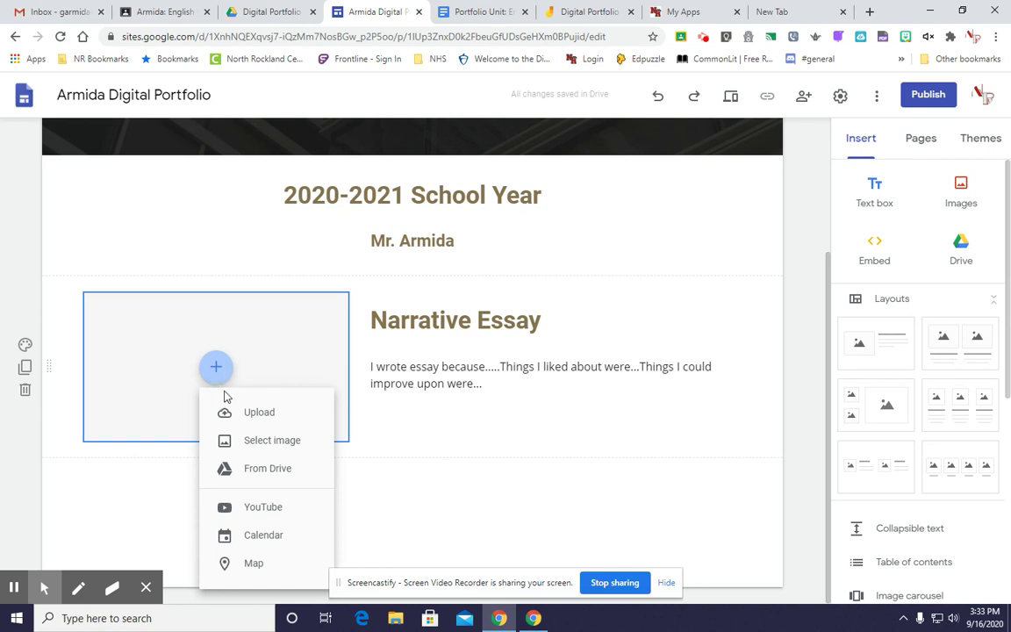
click(269, 469)
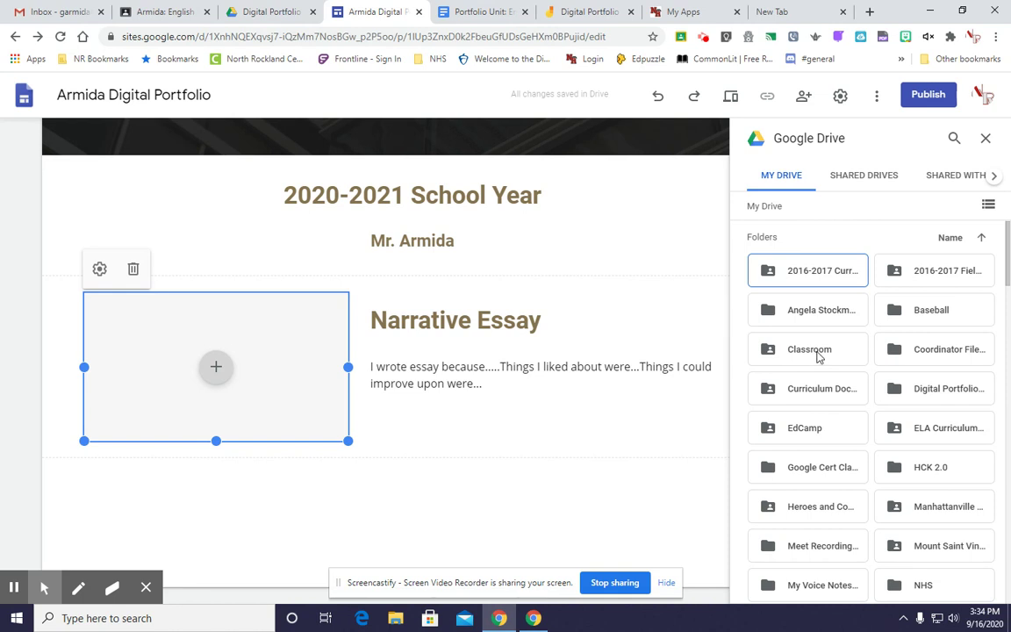
double_click(817, 351)
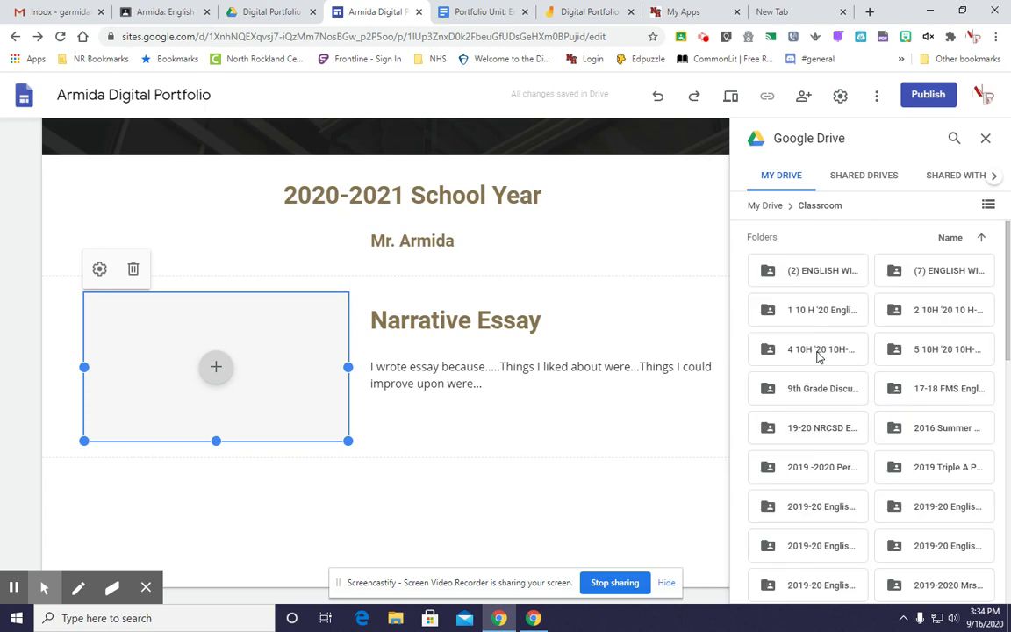
double_click(828, 314)
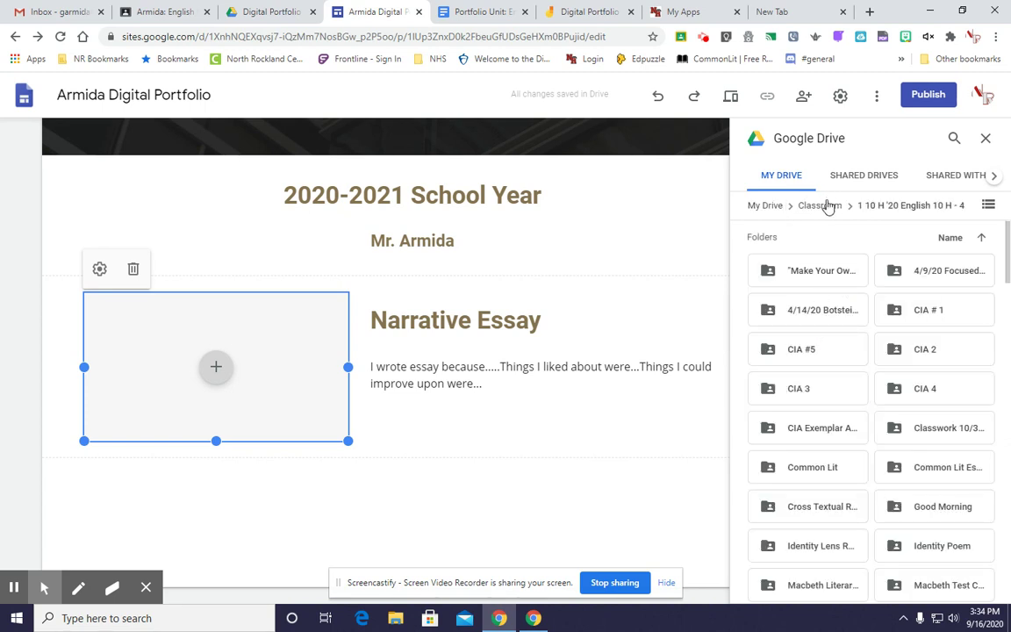
click(754, 205)
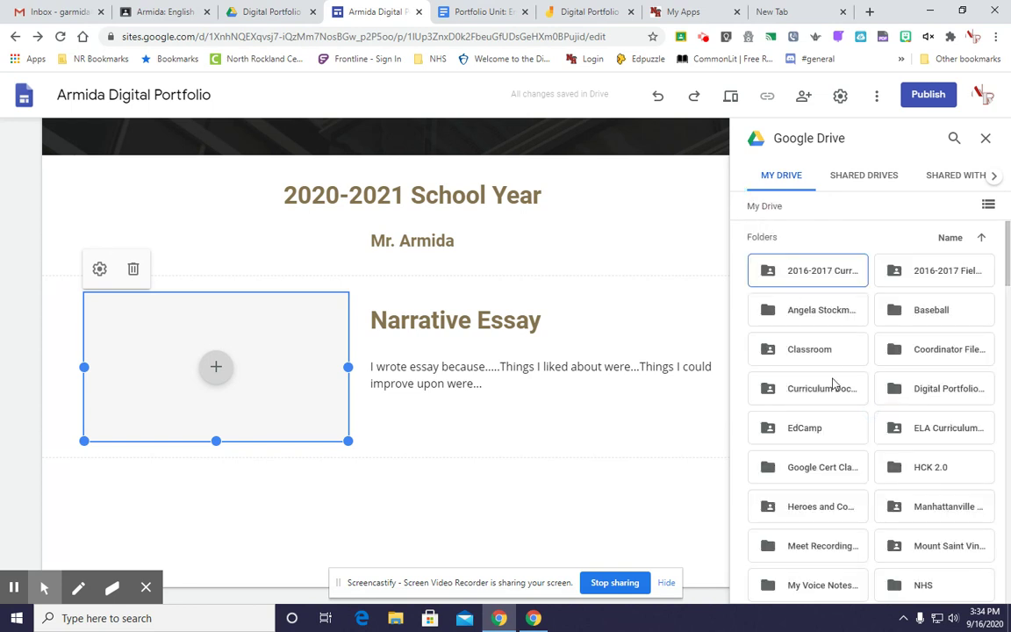
- Select the "19-20 English 9" document from the 2019-2020 folder inside Teaching in My Drive for the placeholder
scroll(834, 385, down, 5)
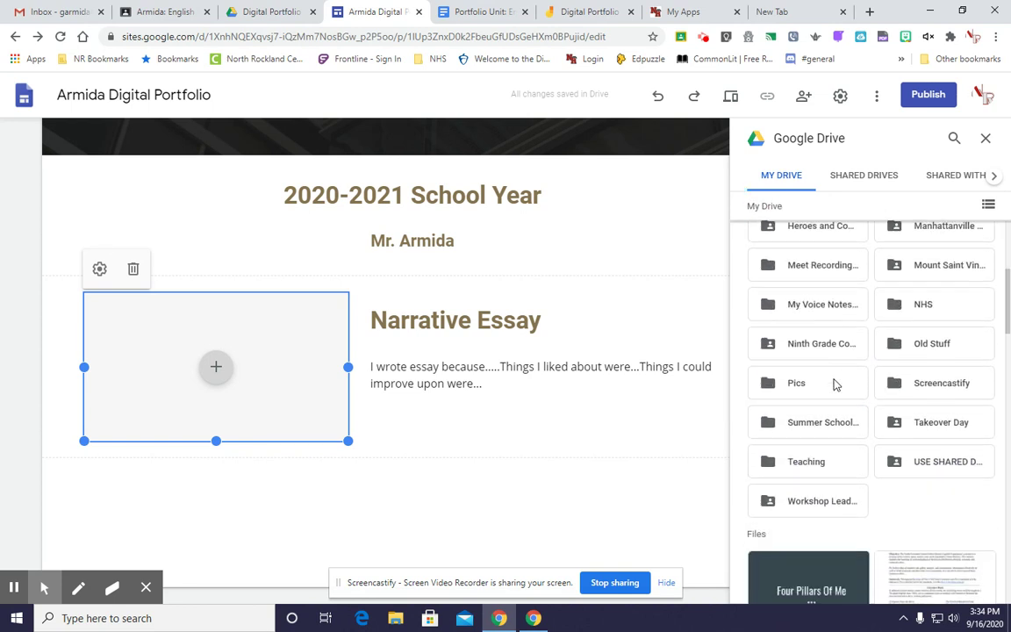
scroll(834, 384, up, 1)
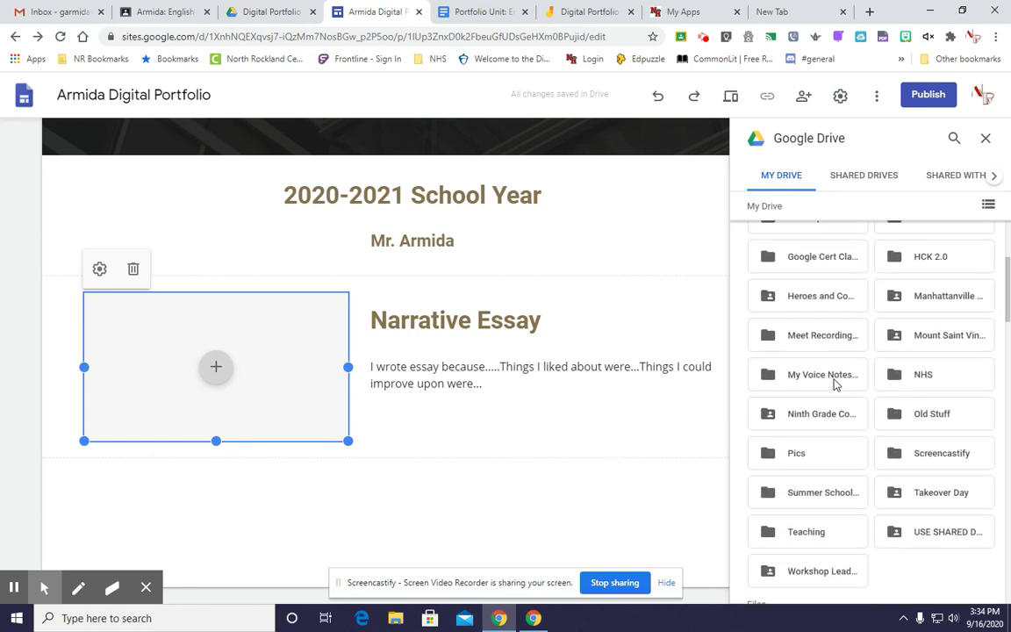
scroll(834, 377, down, 1)
click(826, 469)
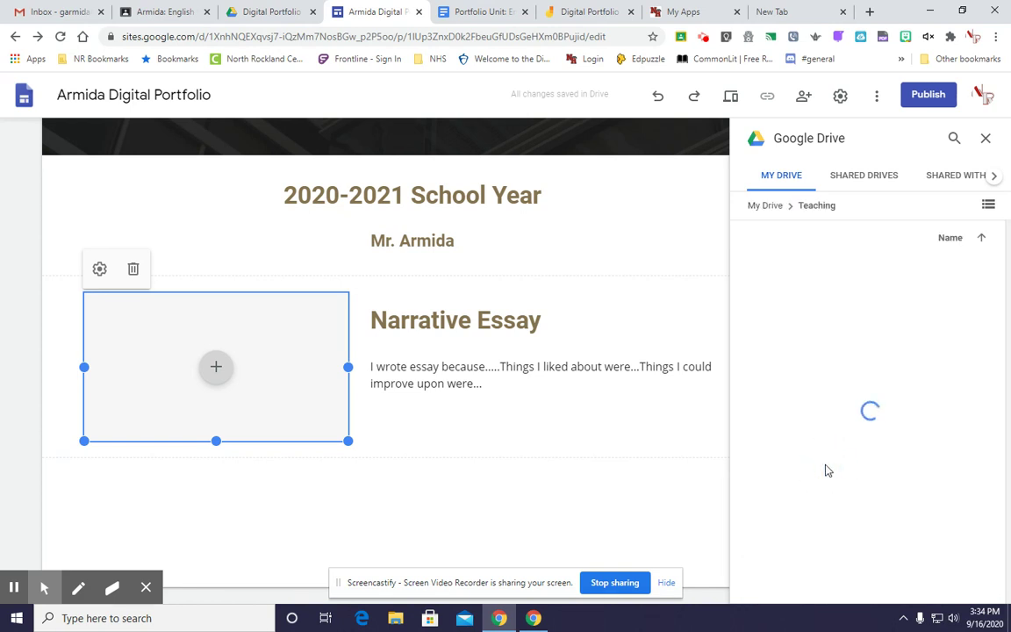
click(811, 428)
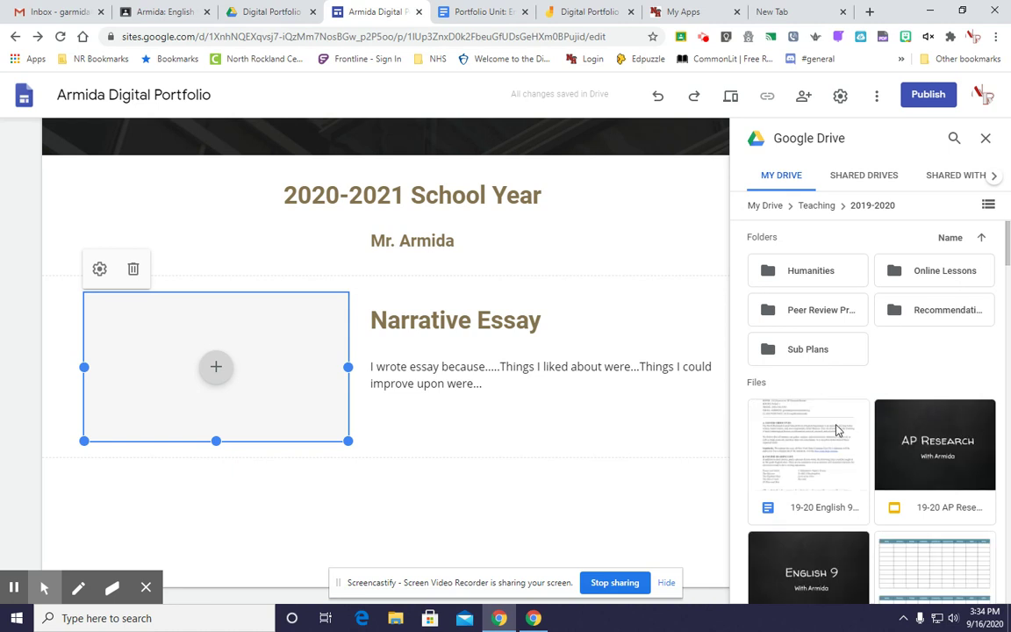
click(815, 508)
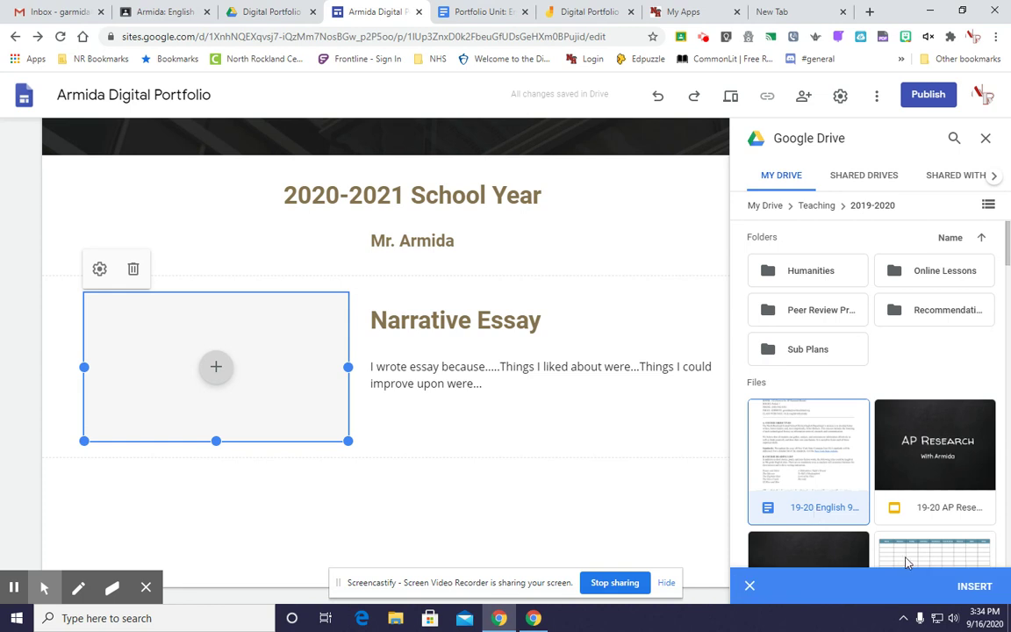